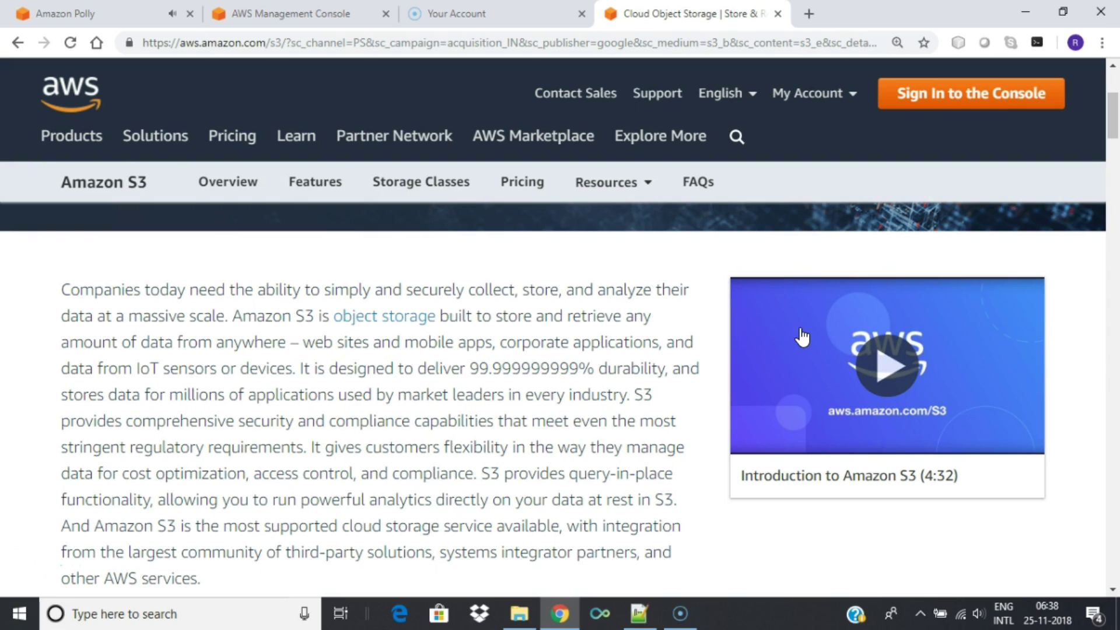
# Step: Review the Amazon S3 product page, covering the service description, the benefits and the storage management and migration sections
pyautogui.scroll(-1, 802, 337)
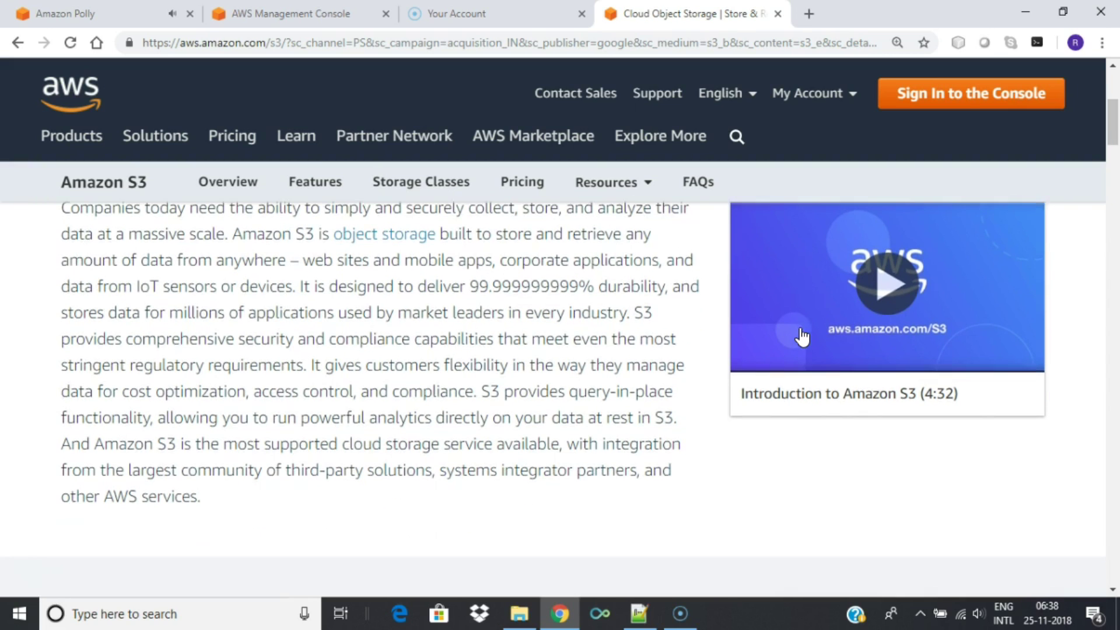
pyautogui.scroll(-1, 802, 337)
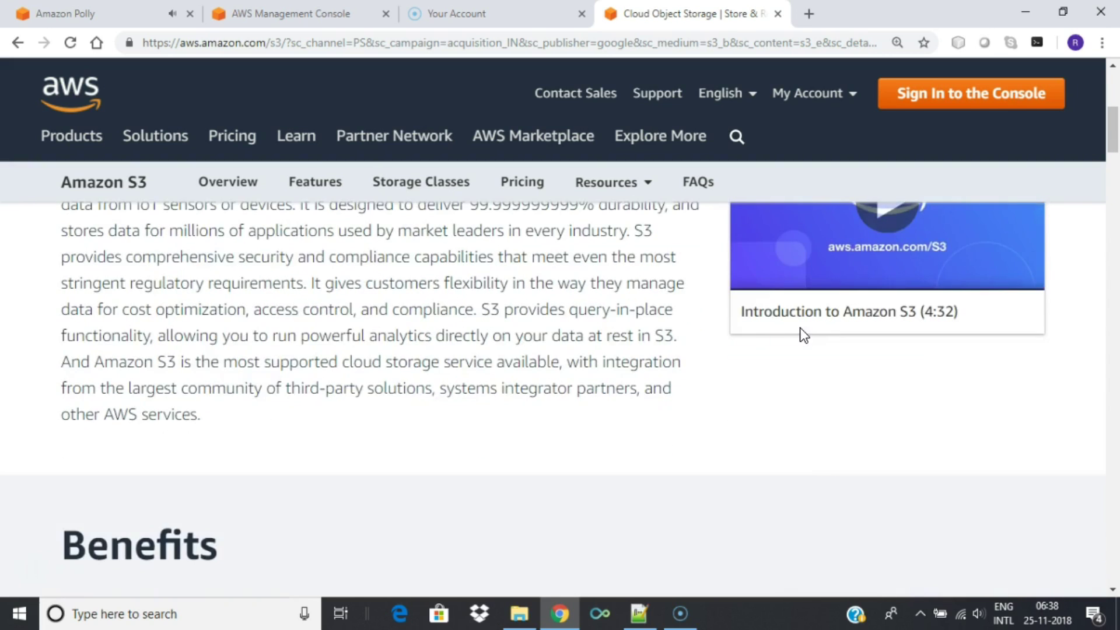
pyautogui.scroll(-1, 800, 329)
pyautogui.scroll(-4, 802, 325)
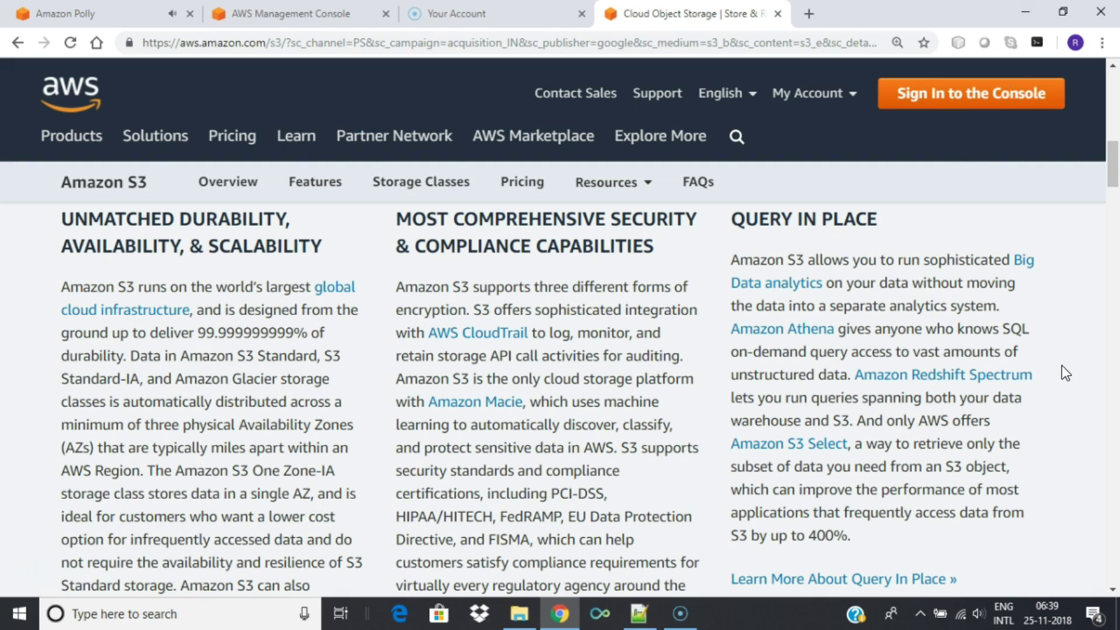
pyautogui.scroll(-10, 1061, 367)
pyautogui.scroll(-6, 1072, 369)
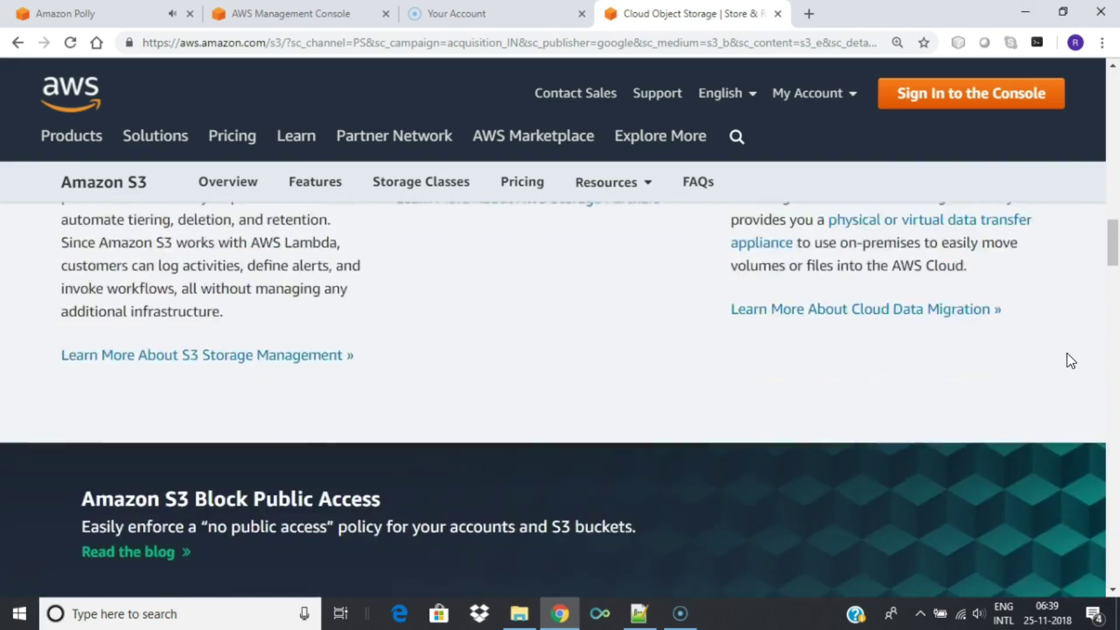
pyautogui.scroll(5, 1066, 354)
pyautogui.scroll(-5, 1067, 354)
pyautogui.scroll(6, 1070, 347)
pyautogui.scroll(10, 1076, 346)
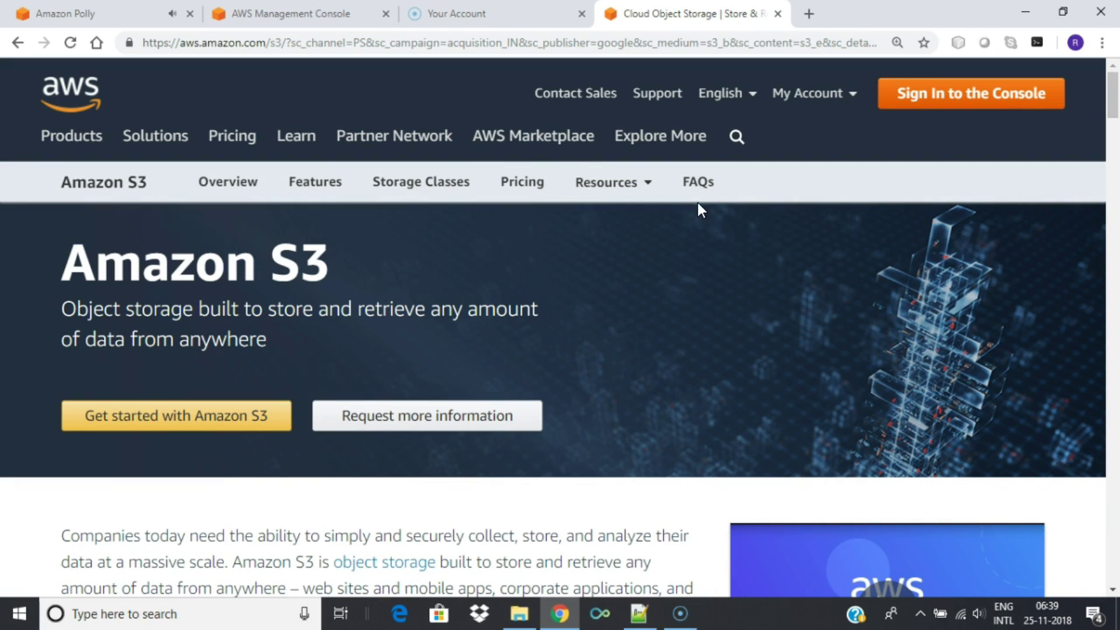
# Step: Switch to the AWS Management Console and search for s3 to open the S3 service's bucket list
pyautogui.click(311, 12)
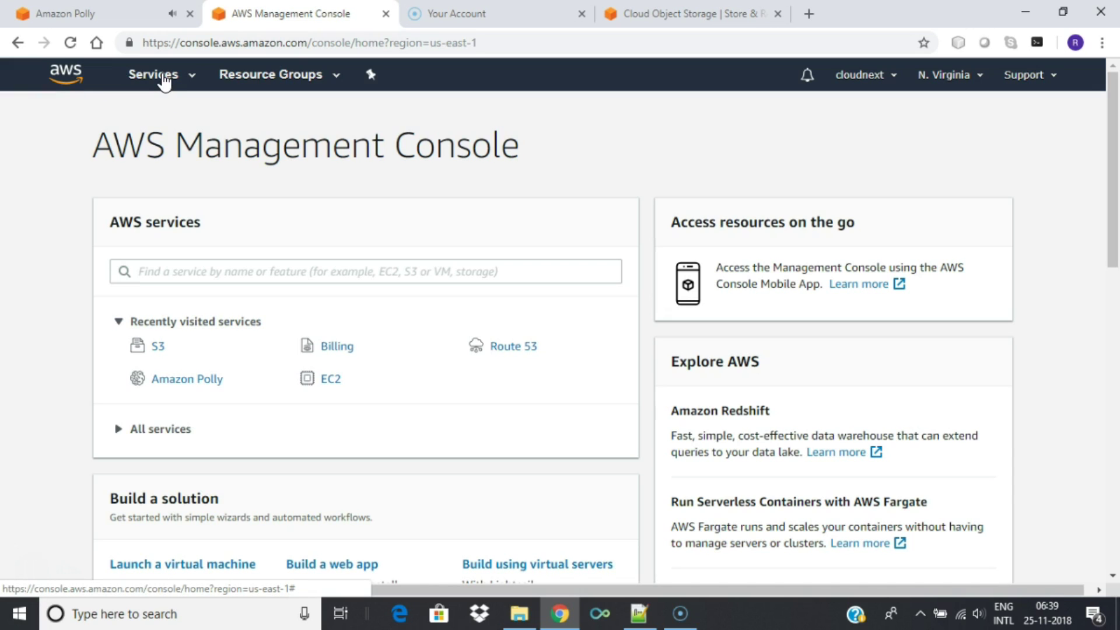
pyautogui.click(164, 79)
pyautogui.write('s3')
pyautogui.click(283, 171)
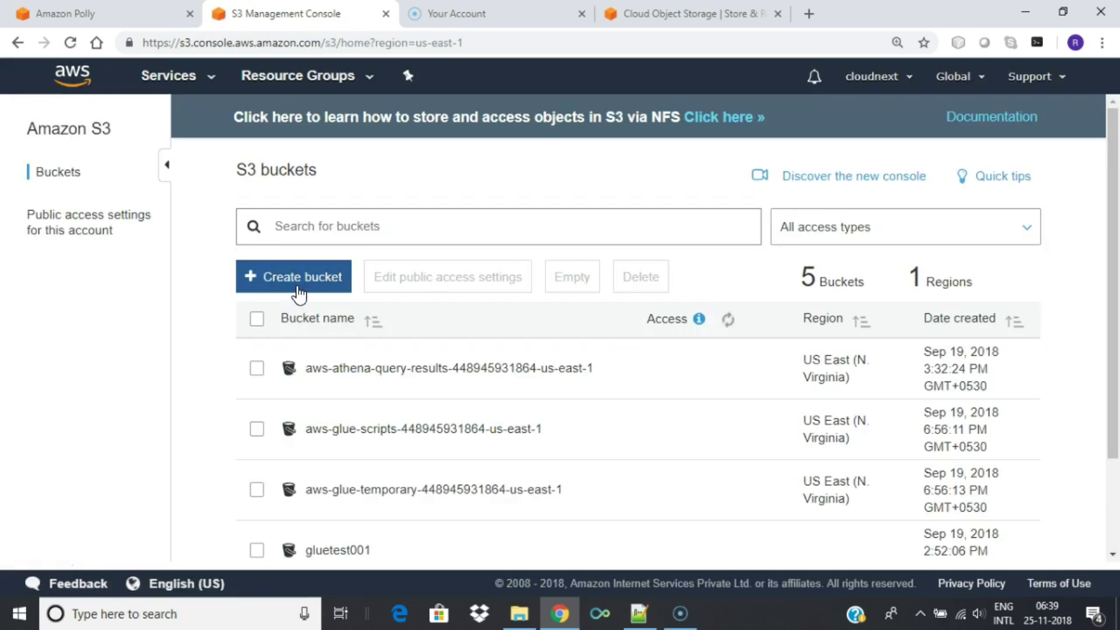
# Step: Create a bucket named cloudnextguruweb in US East (N. Virginia), keeping all default options and permissions
pyautogui.click(299, 278)
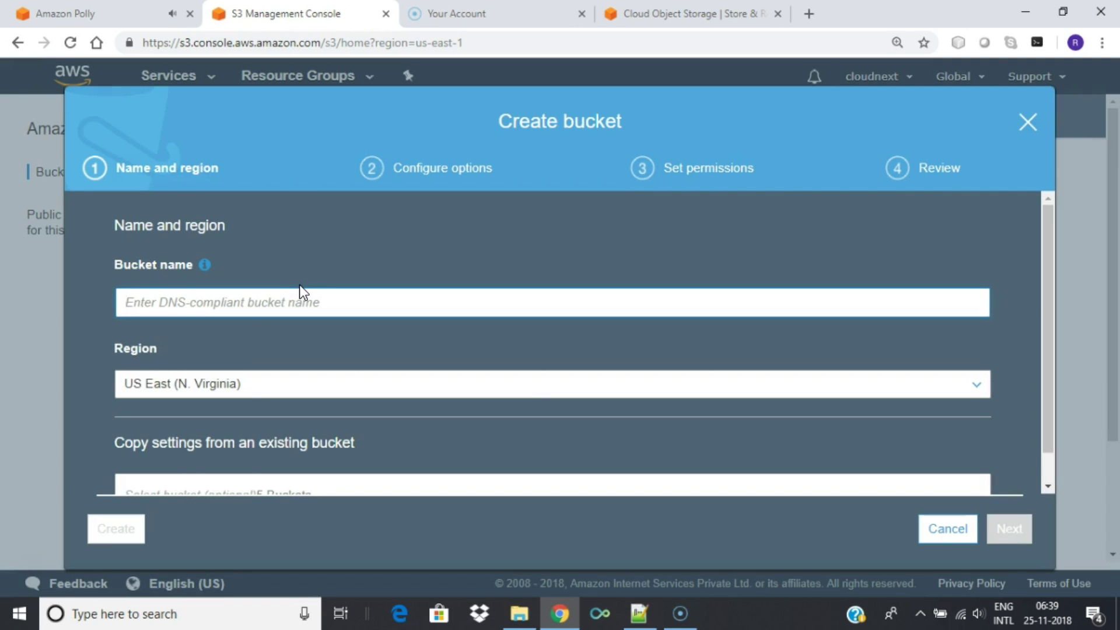
pyautogui.write('cloudnext')
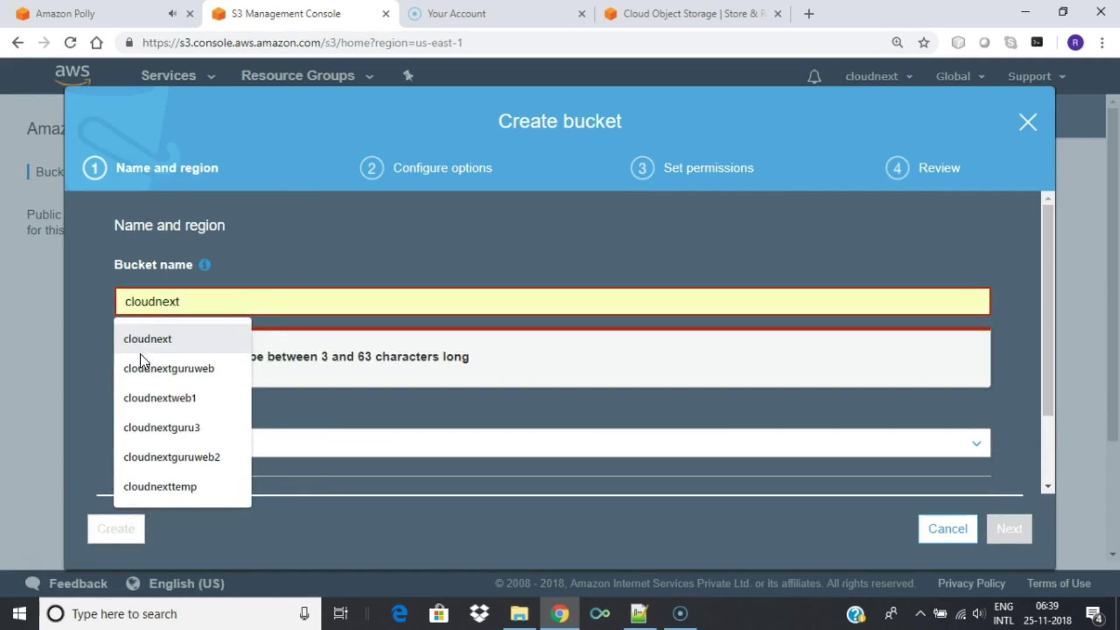
pyautogui.click(152, 368)
pyautogui.click(1020, 530)
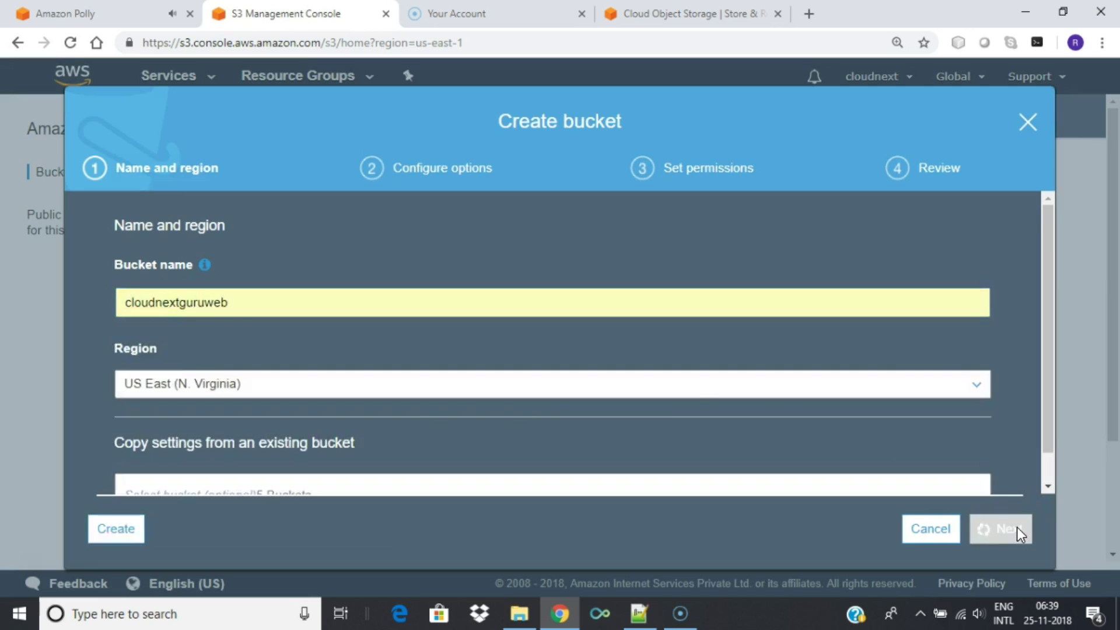
pyautogui.click(1018, 532)
pyautogui.click(1018, 532)
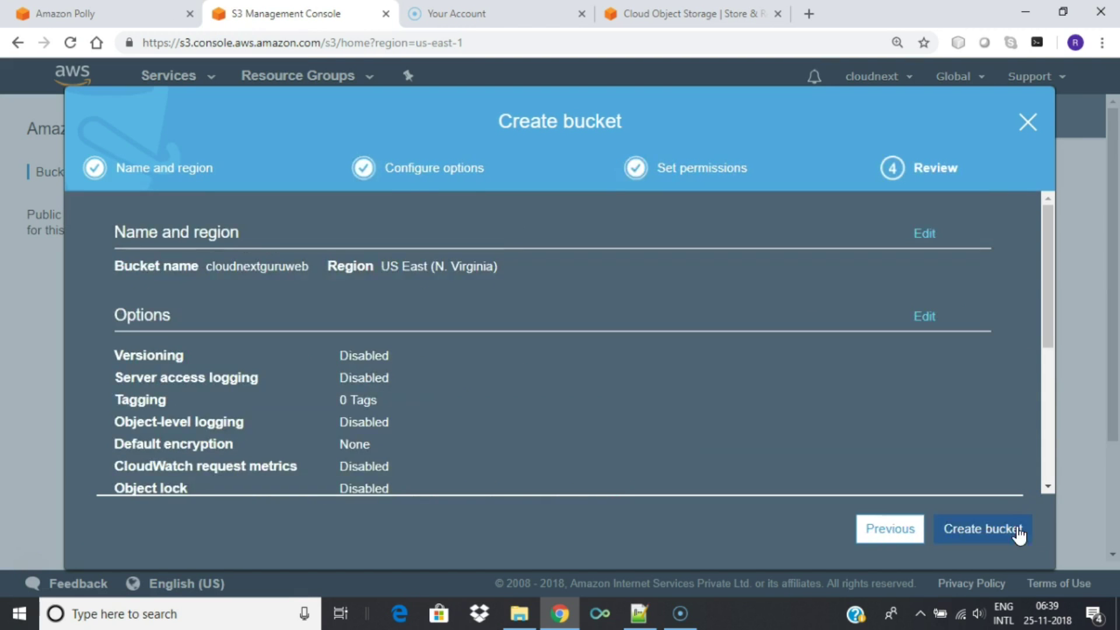
pyautogui.click(1017, 532)
# Step: Save the cloudnextguruweb bucket's public access settings with all four blocking options off, entering confirm to approve the change
pyautogui.scroll(-3, 425, 337)
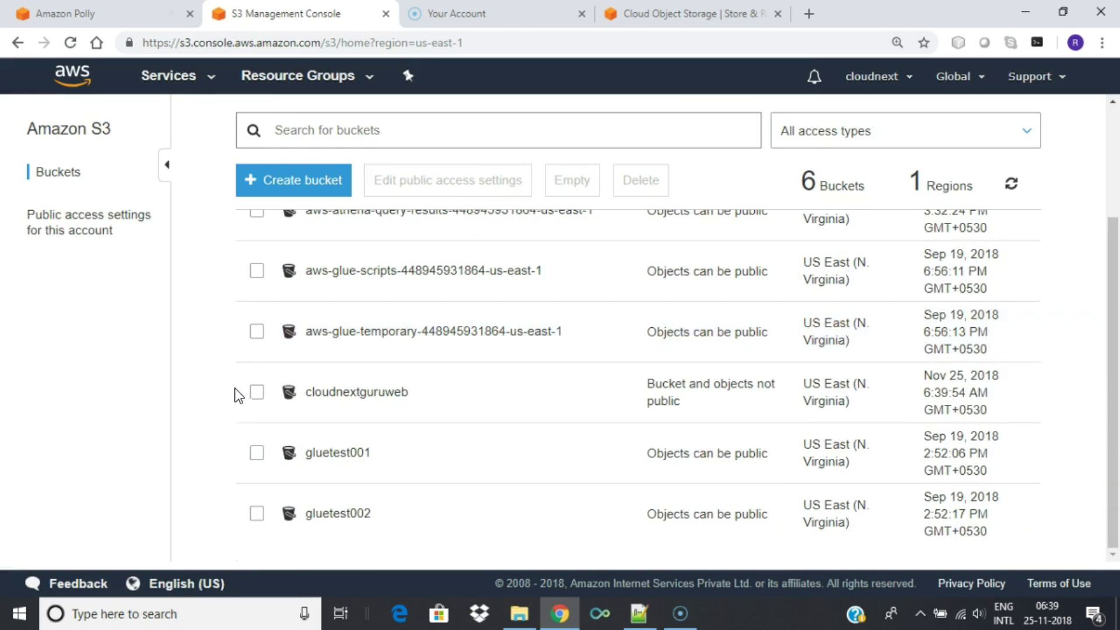
pyautogui.click(257, 392)
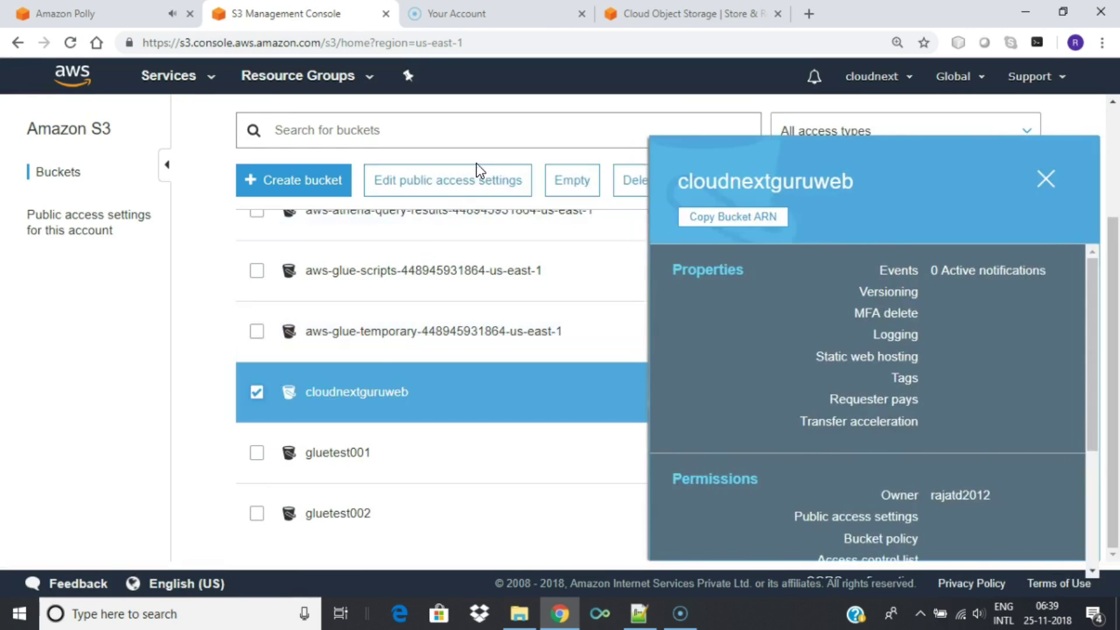
pyautogui.click(461, 183)
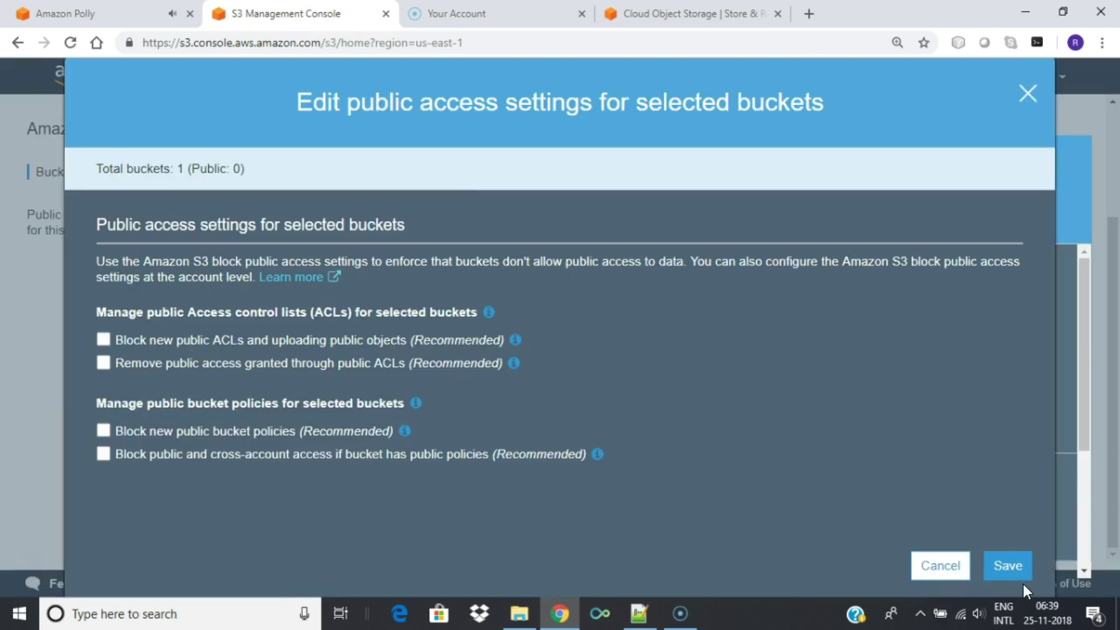
pyautogui.click(1011, 569)
pyautogui.click(380, 404)
pyautogui.write('confi')
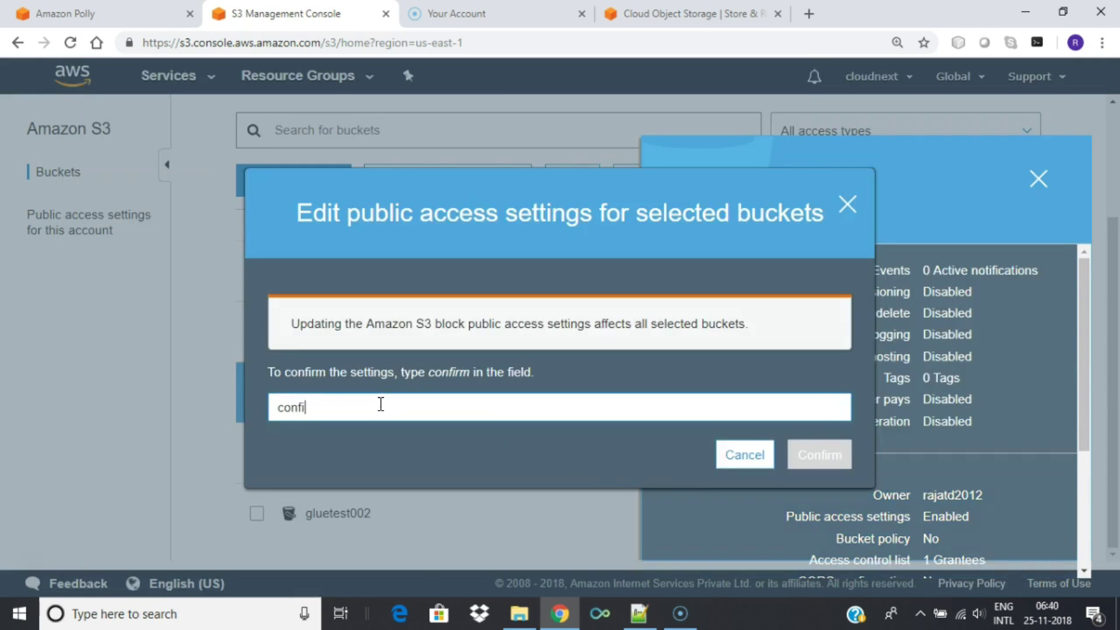
pyautogui.write('rm')
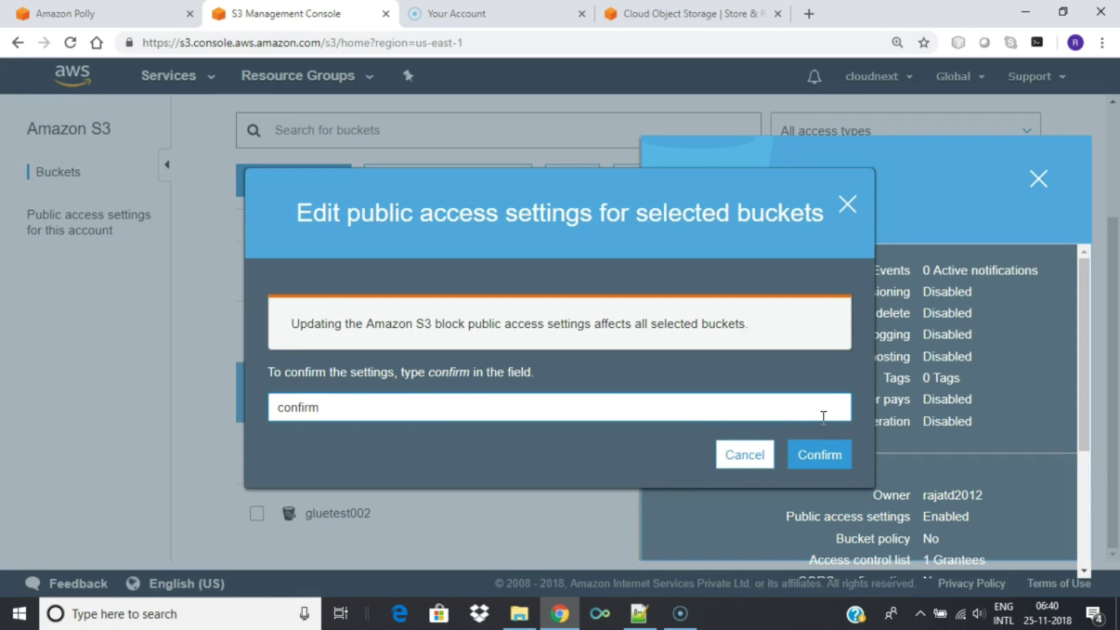
pyautogui.click(829, 456)
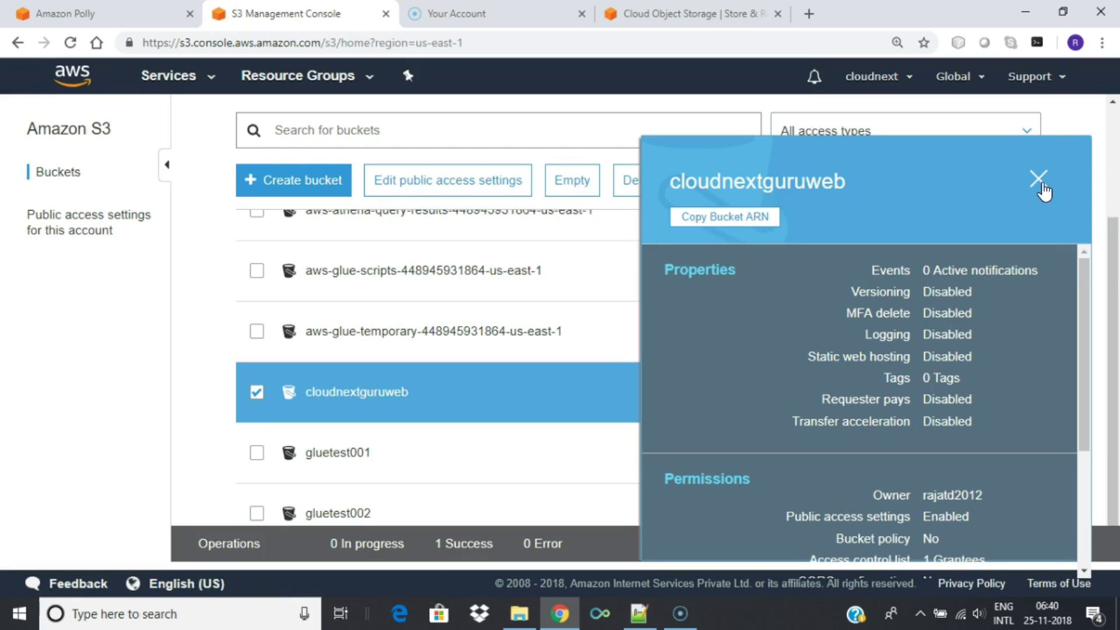
pyautogui.click(1043, 191)
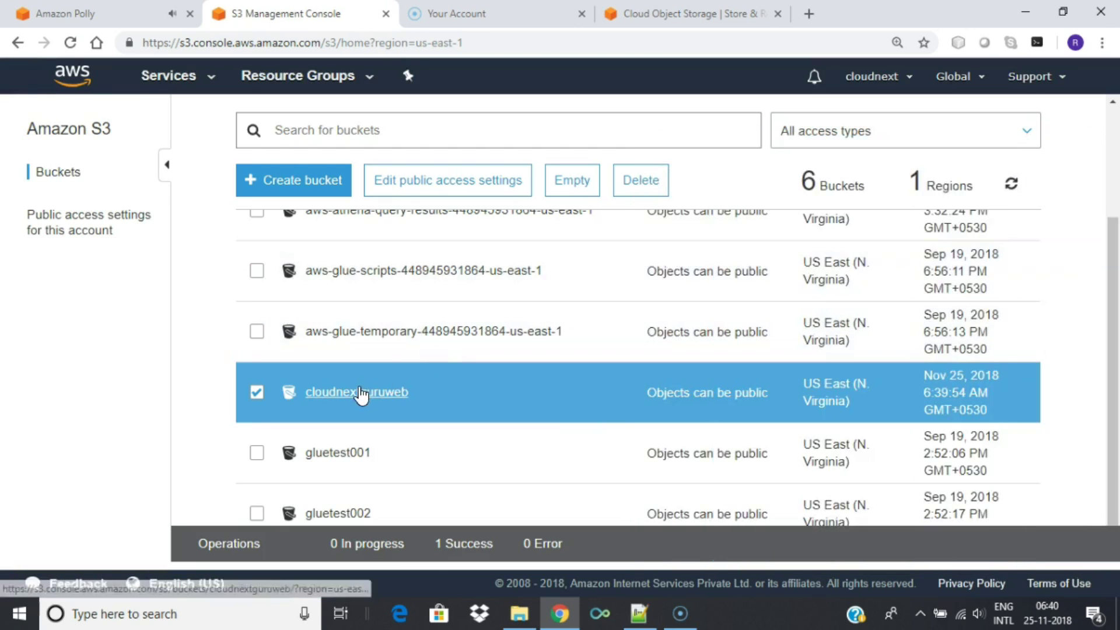
# Step: In the cloudnextguruweb bucket's static website hosting properties, choose to use this bucket to host a website
pyautogui.click(360, 394)
pyautogui.click(398, 179)
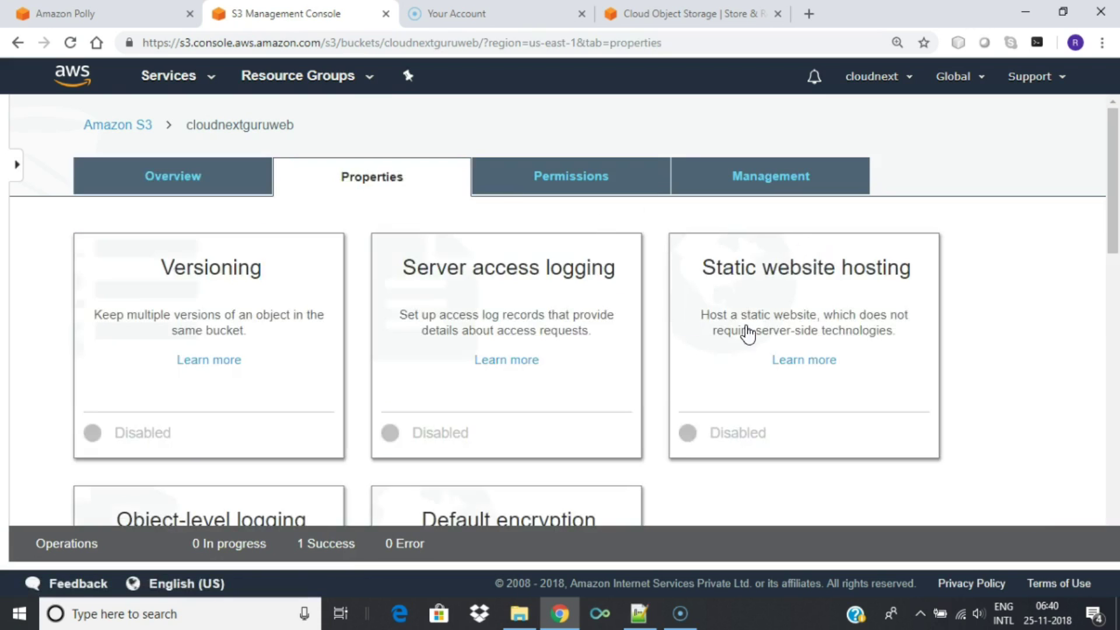
pyautogui.click(774, 287)
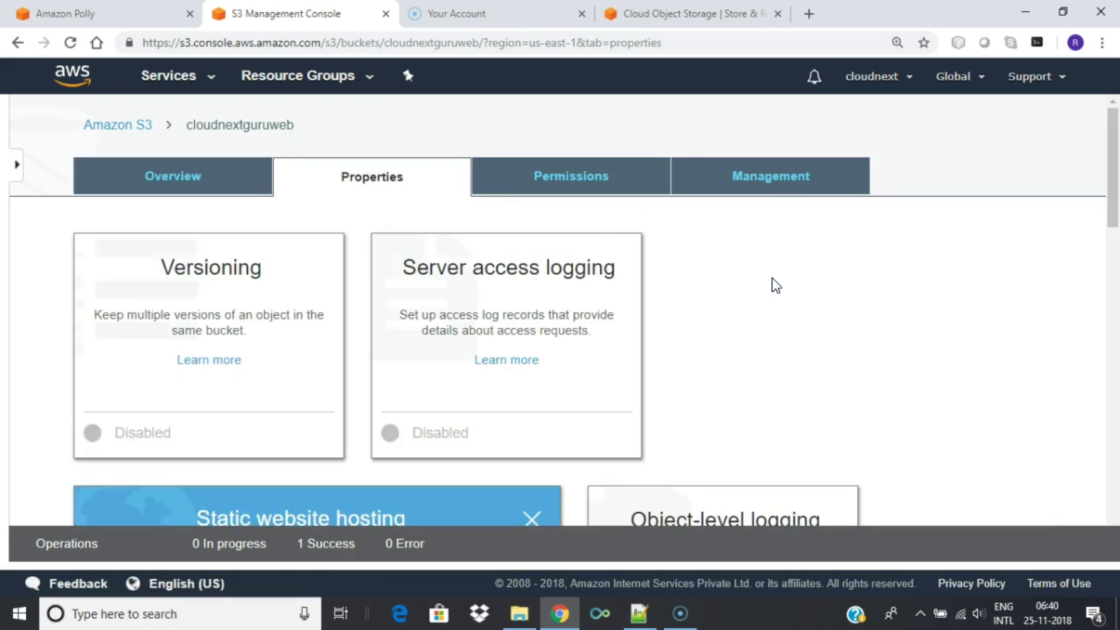
pyautogui.scroll(-5, 774, 286)
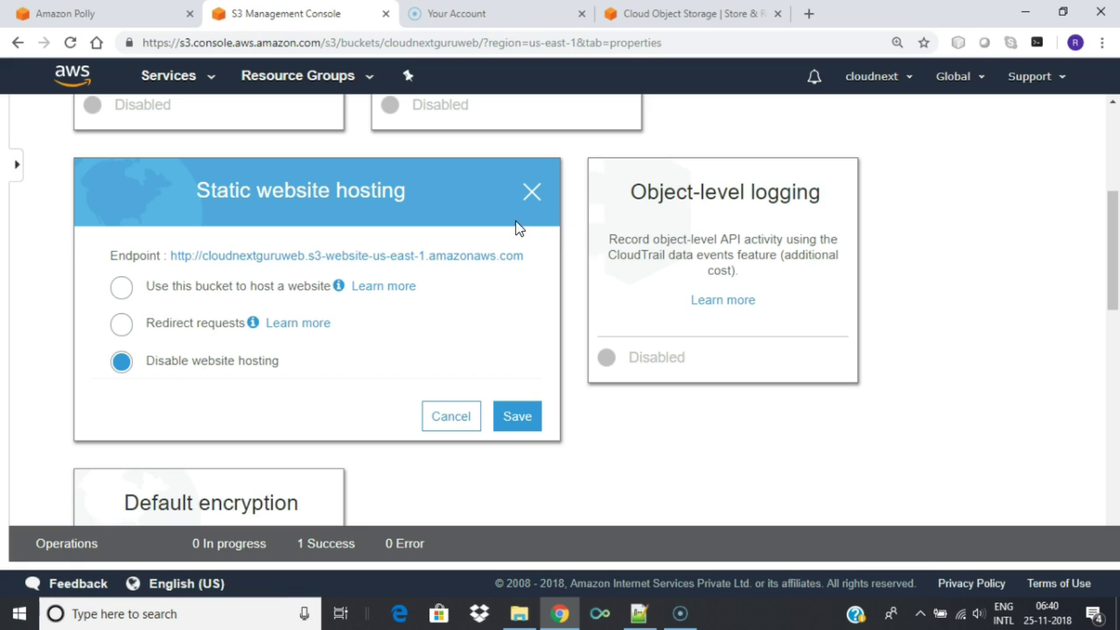
pyautogui.click(121, 287)
pyautogui.scroll(-1, 425, 282)
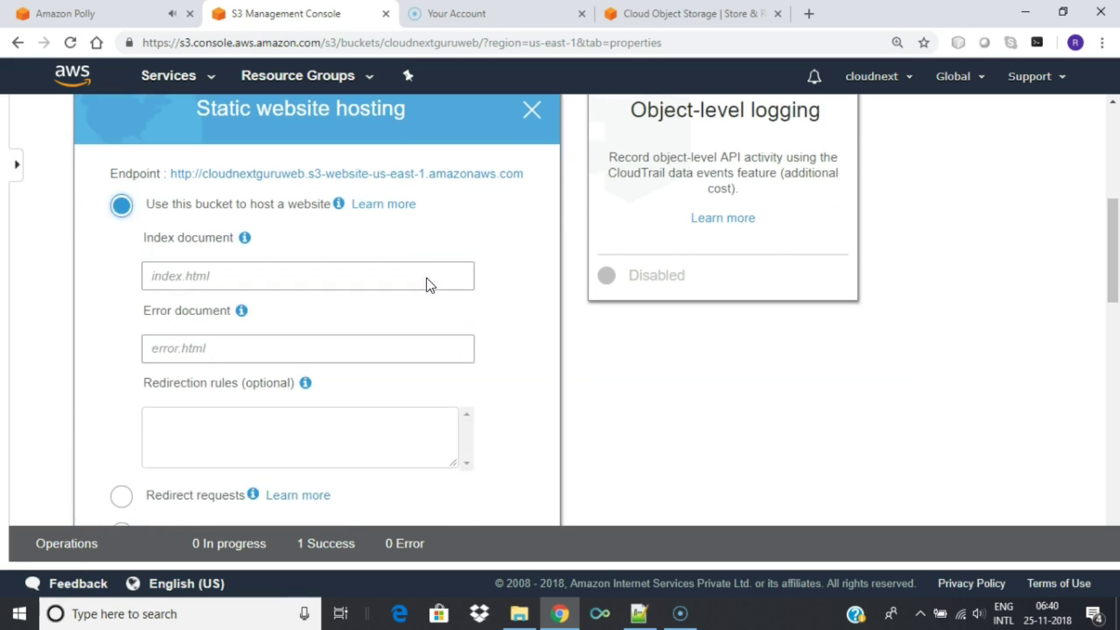
# Step: Set the index document for static website hosting to index.html
pyautogui.click(315, 282)
pyautogui.write('inde')
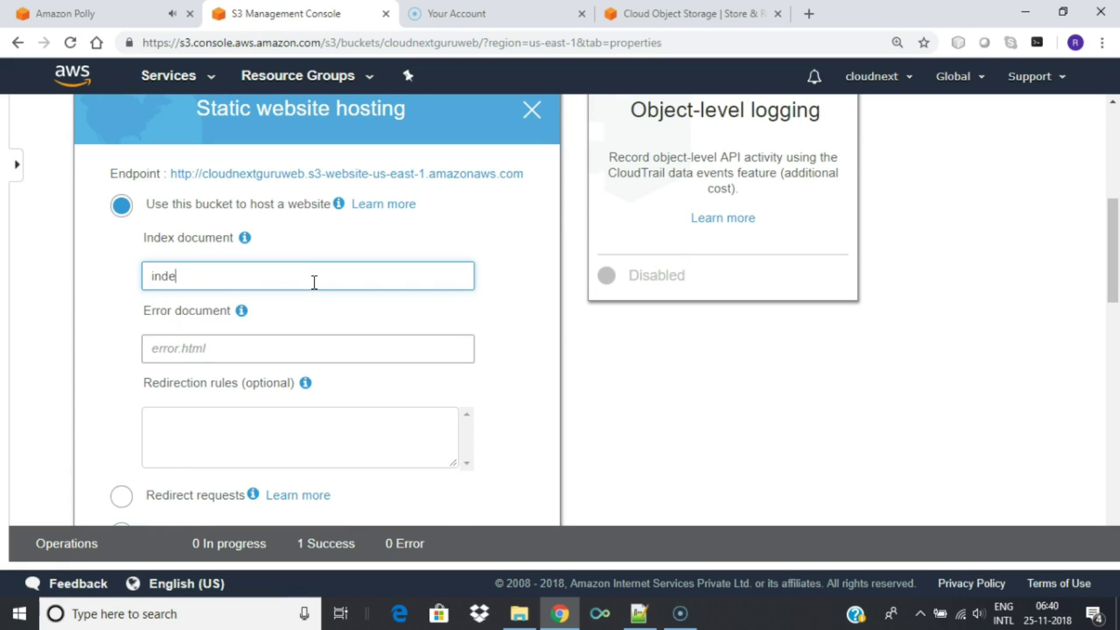
pyautogui.write('x.html')
pyautogui.press('BackSpace')
pyautogui.press('BackSpace')
pyautogui.press('BackSpace')
pyautogui.press('BackSpace')
pyautogui.write('hhtml')
pyautogui.press('BackSpace')
pyautogui.press('BackSpace')
pyautogui.press('BackSpace')
pyautogui.press('BackSpace')
pyautogui.write('tml')
# Step: Set the error document to error.html and save the static website hosting settings
pyautogui.press('Tab')
pyautogui.write('error')
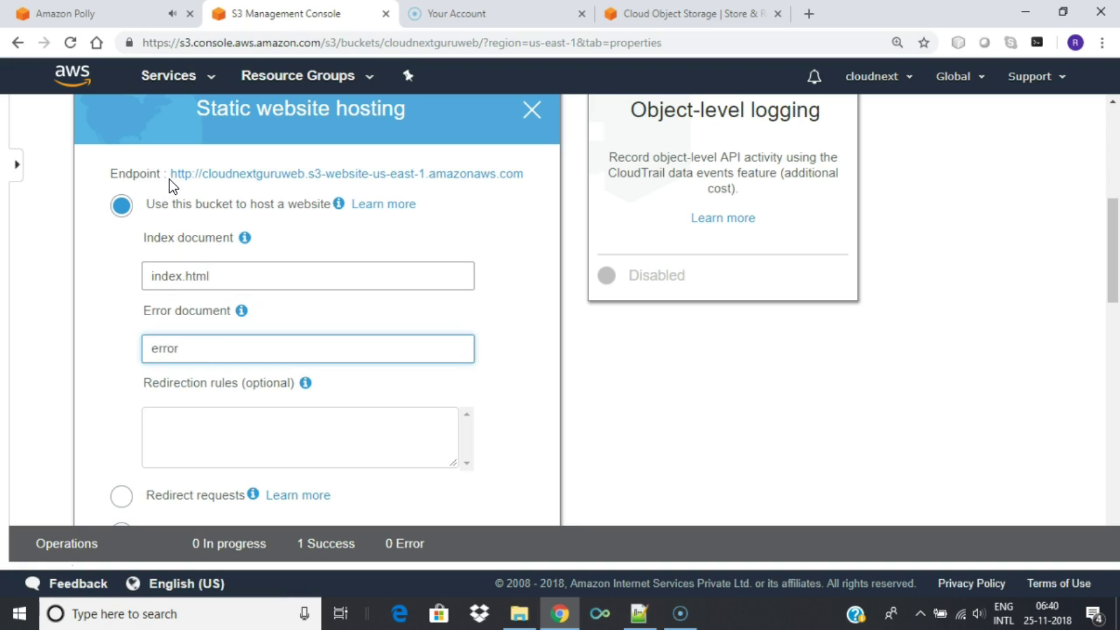
pyautogui.write('.hhtml')
pyautogui.press('BackSpace')
pyautogui.press('BackSpace')
pyautogui.press('BackSpace')
pyautogui.press('BackSpace')
pyautogui.write('tml')
pyautogui.moveTo(243, 316)
pyautogui.scroll(-3, 370, 319)
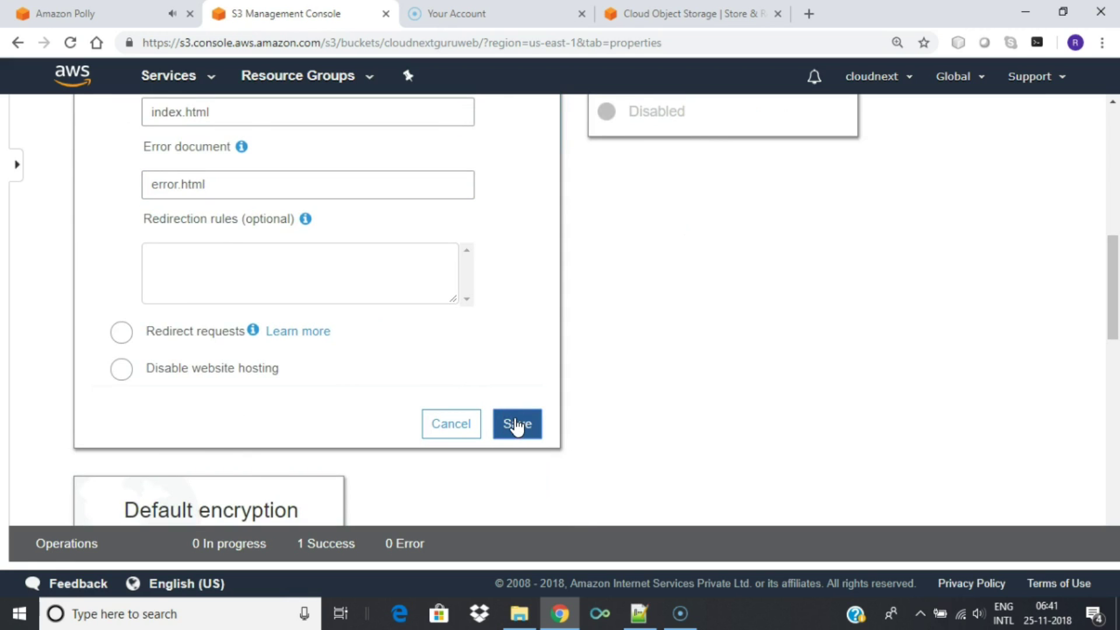
pyautogui.click(517, 426)
# Step: Reopen the cloudnextguruweb bucket from the bucket list and add the error and index HTML files from the s3website folder for upload
pyautogui.scroll(5, 484, 330)
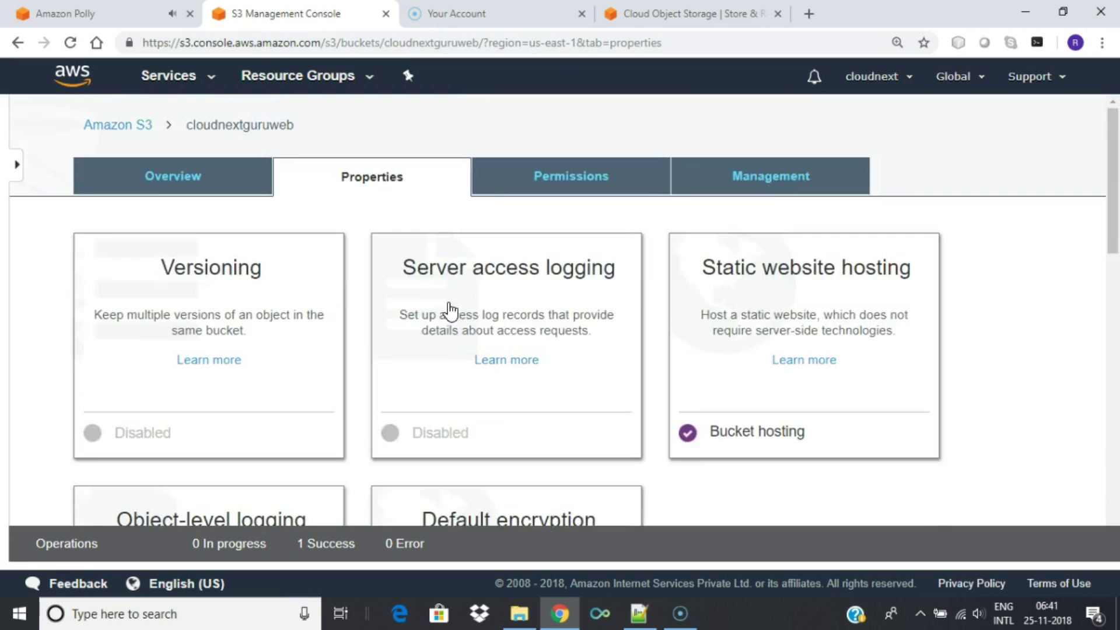
pyautogui.click(111, 126)
pyautogui.scroll(-3, 343, 285)
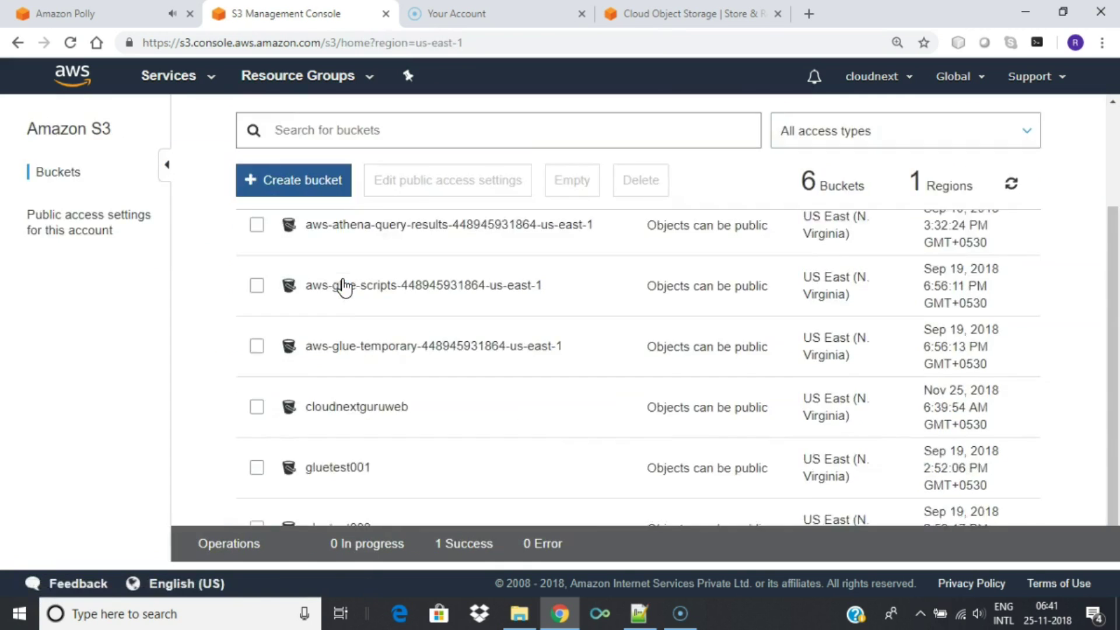
pyautogui.click(352, 399)
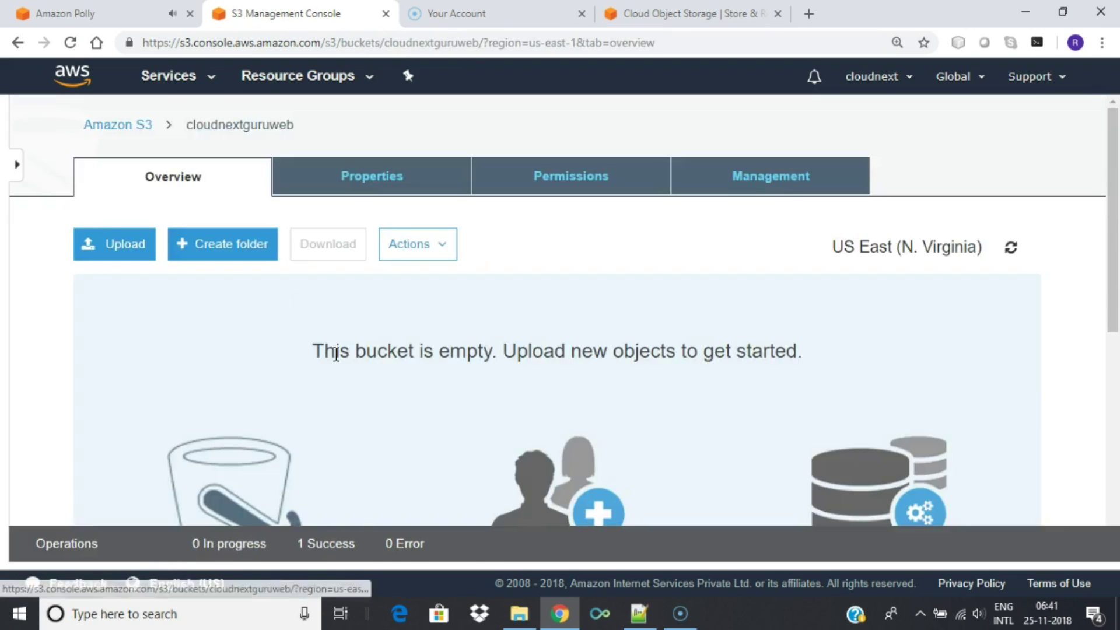
pyautogui.click(110, 248)
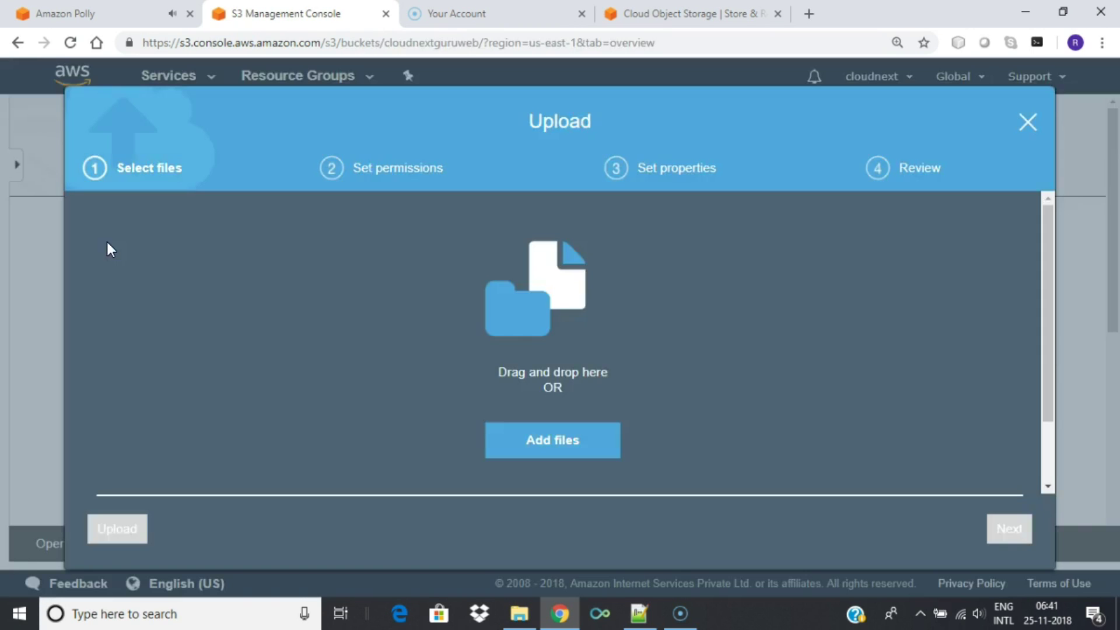
pyautogui.click(561, 443)
pyautogui.click(199, 133)
pyautogui.keyDown('ctrl'); pyautogui.click(205, 114); pyautogui.keyUp('ctrl')
pyautogui.click(912, 542)
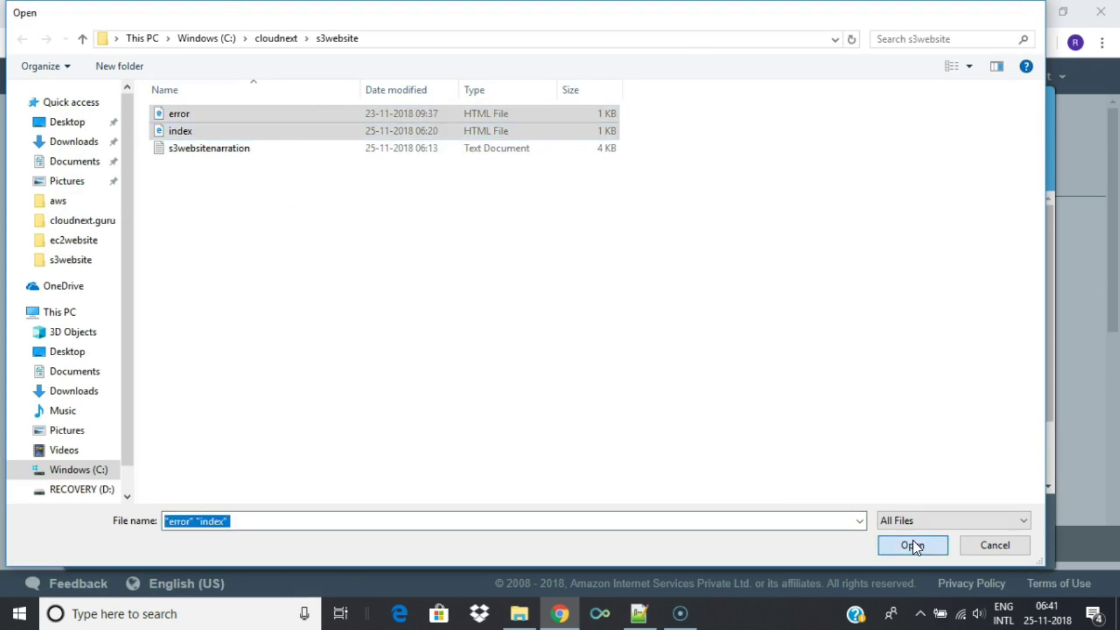
# Step: Upload the two selected HTML files to the bucket with default permissions and the Standard storage class
pyautogui.click(1010, 531)
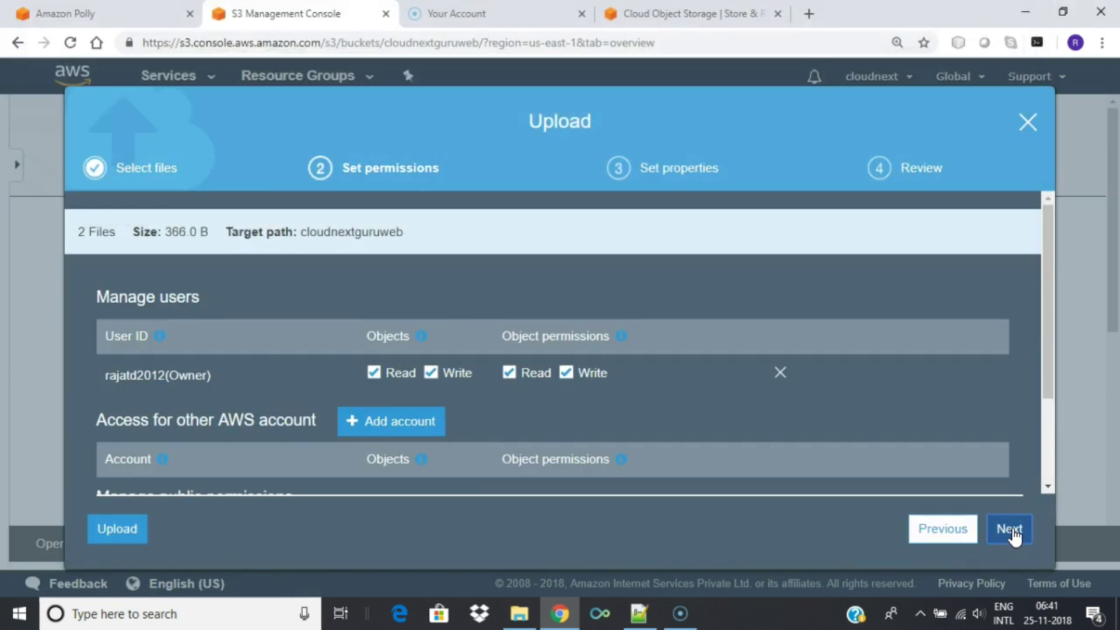
pyautogui.click(1010, 530)
pyautogui.click(1011, 530)
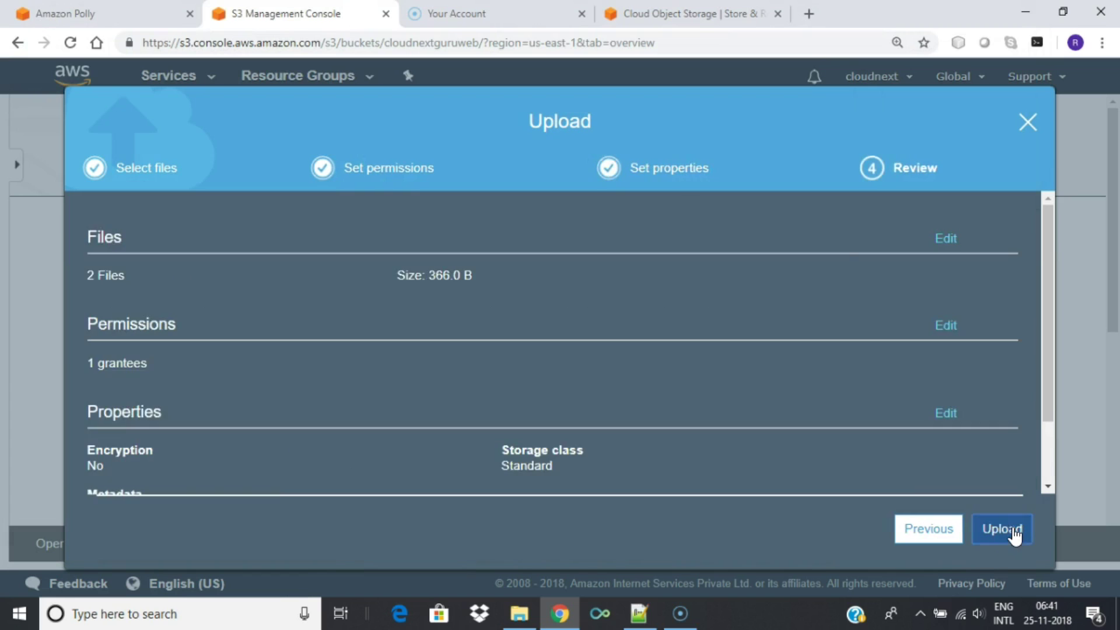
pyautogui.click(1014, 533)
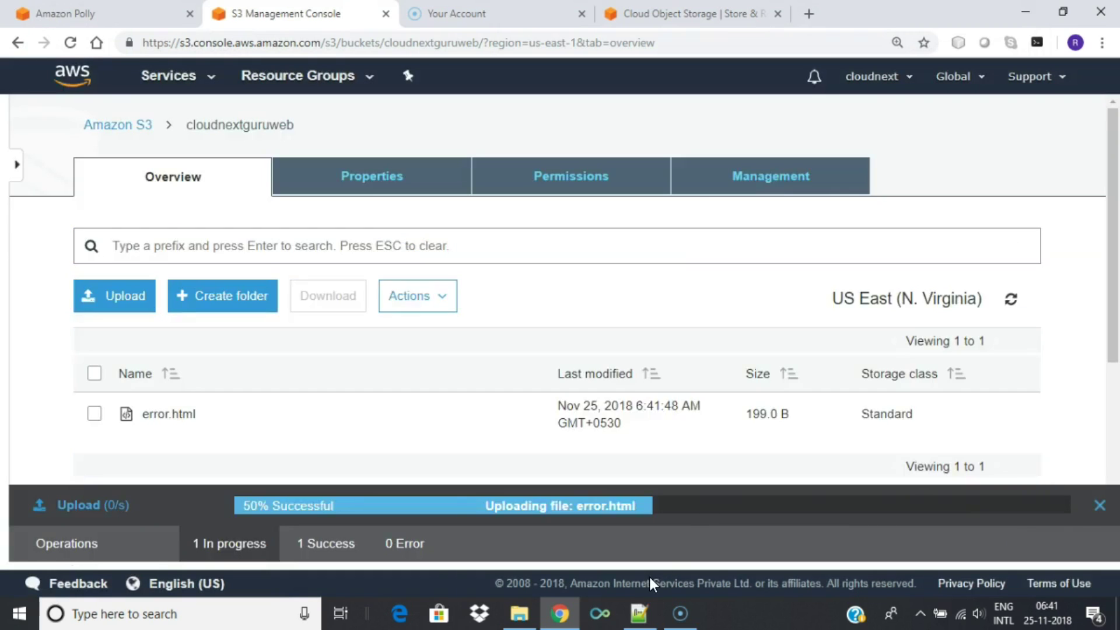
pyautogui.scroll(-2, 705, 457)
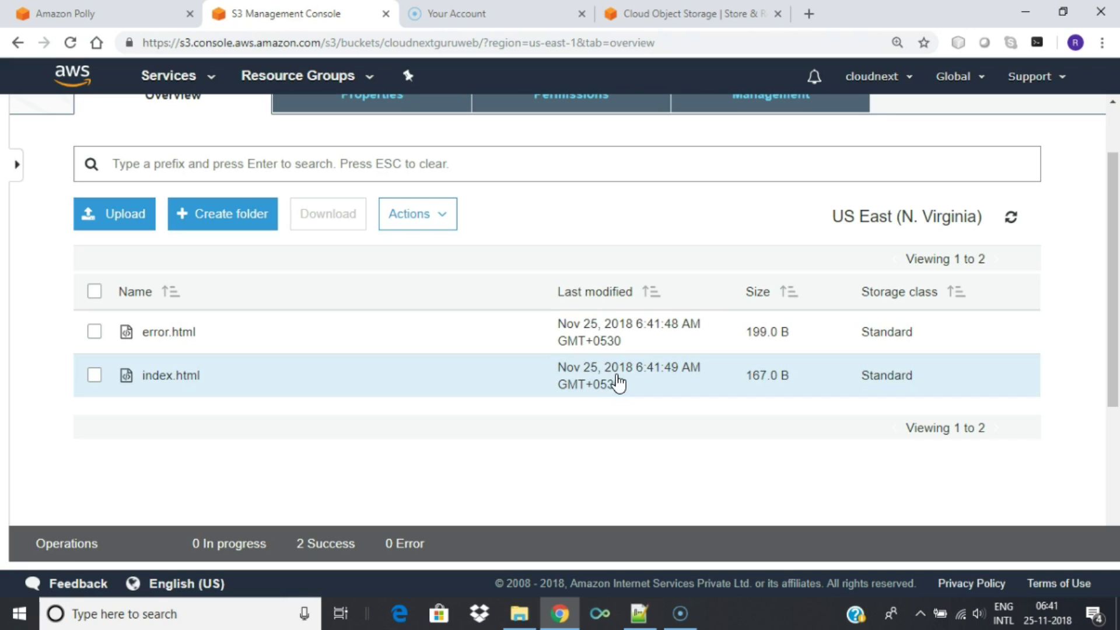
# Step: Switch to Notepad++ and examine the HTML source of index.html and error.html
pyautogui.click(639, 613)
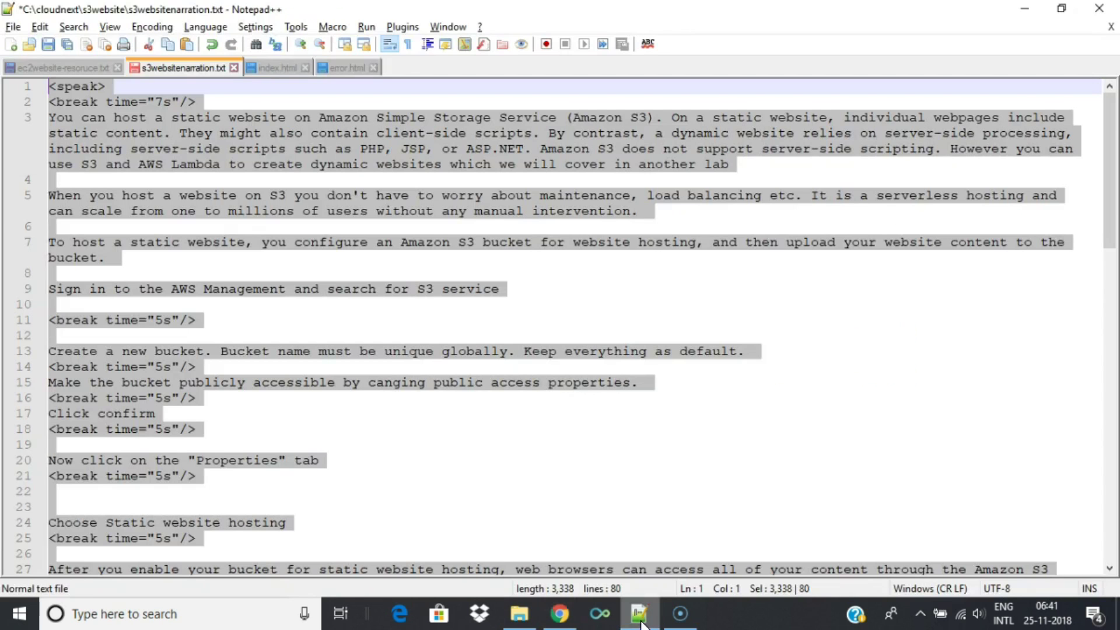
pyautogui.click(289, 68)
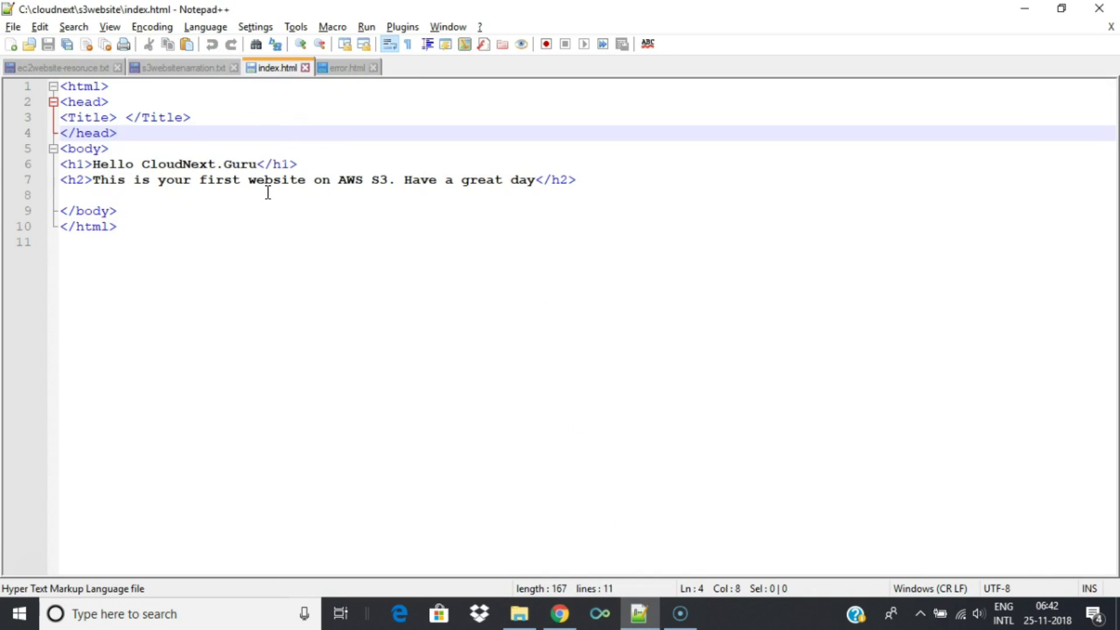
pyautogui.click(348, 67)
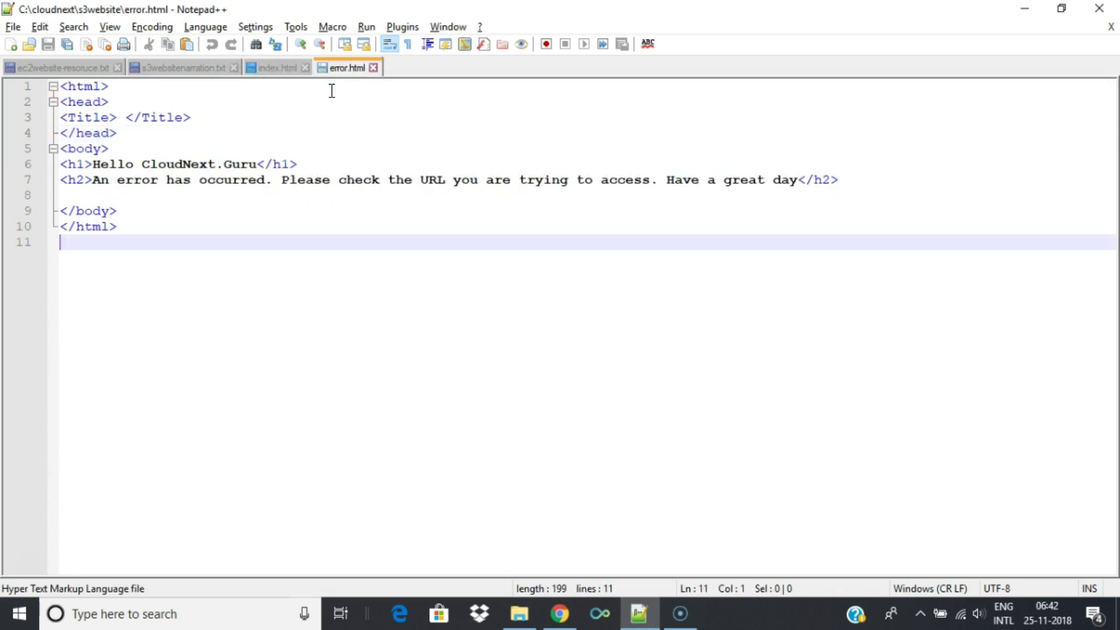
pyautogui.moveTo(163, 242); pyautogui.dragTo(60, 211)
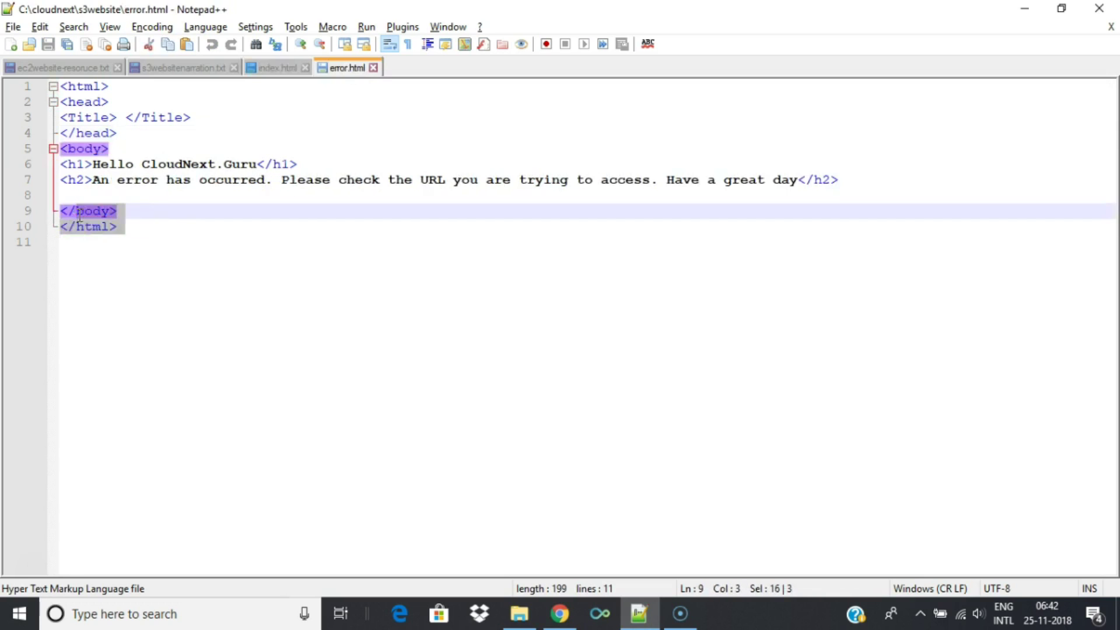
pyautogui.click(235, 328)
pyautogui.click(281, 67)
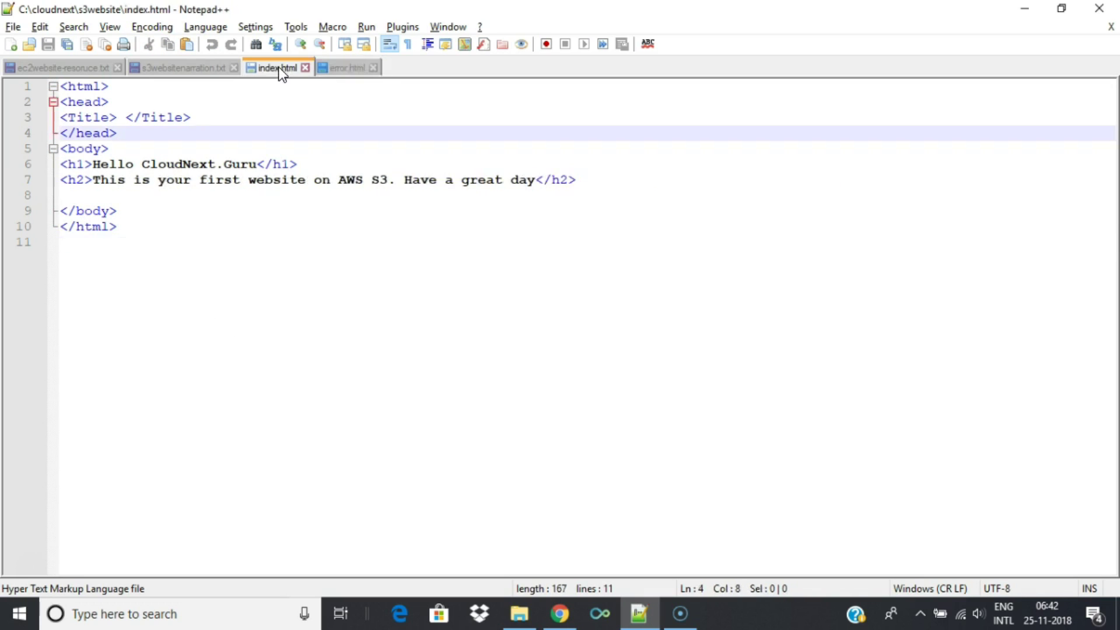
pyautogui.click(502, 351)
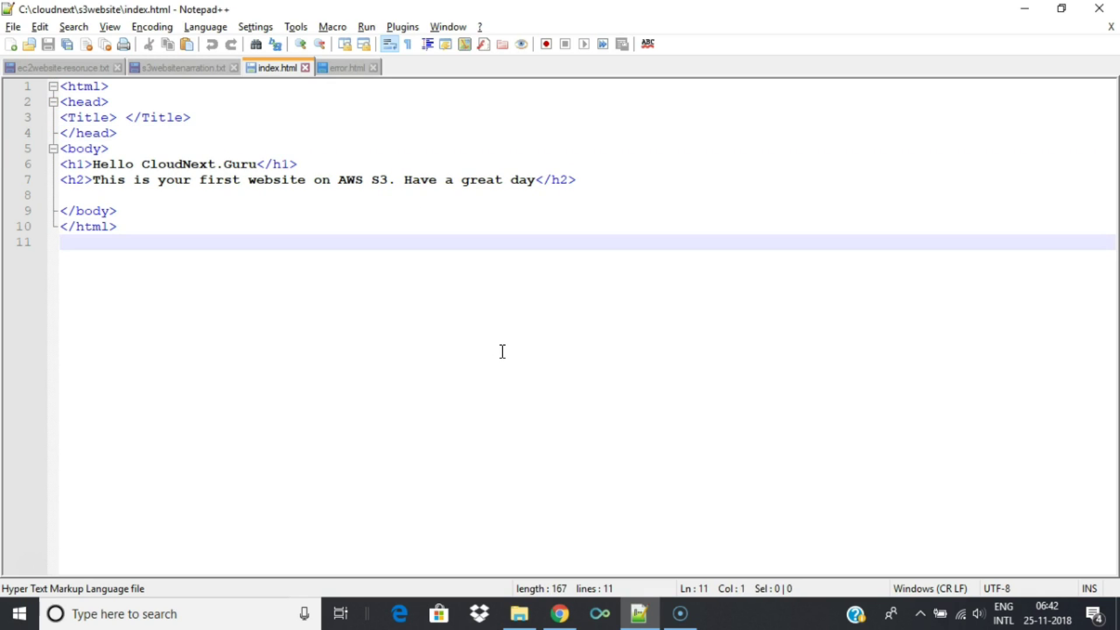
pyautogui.click(343, 68)
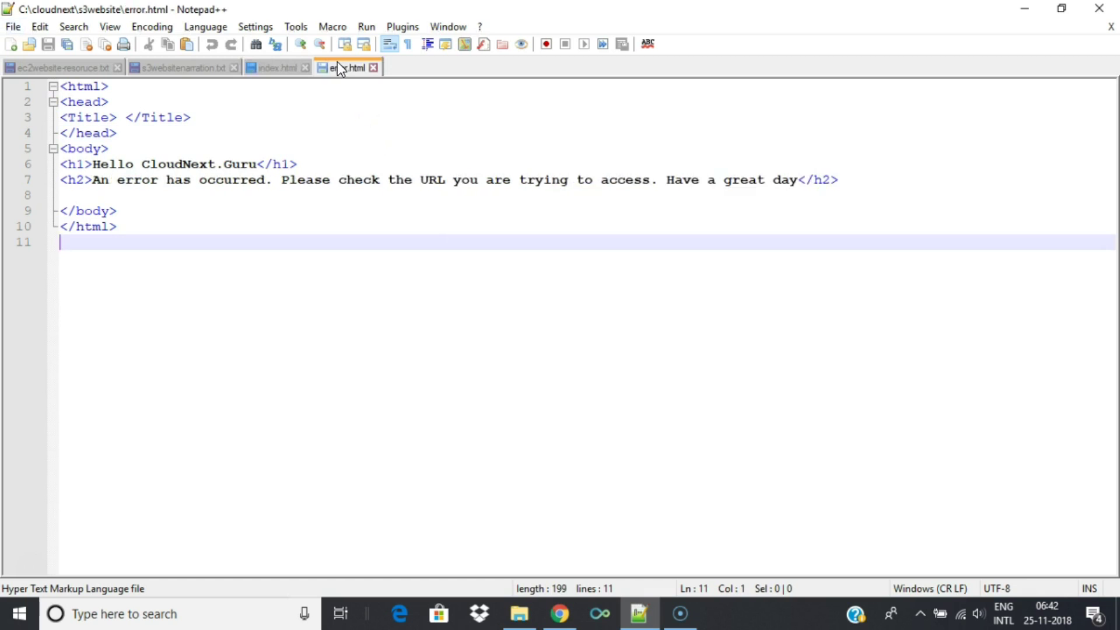
# Step: Return to the S3 console in Chrome and make both error.html and index.html in the bucket public
pyautogui.hotkey('alt', 'Tab')
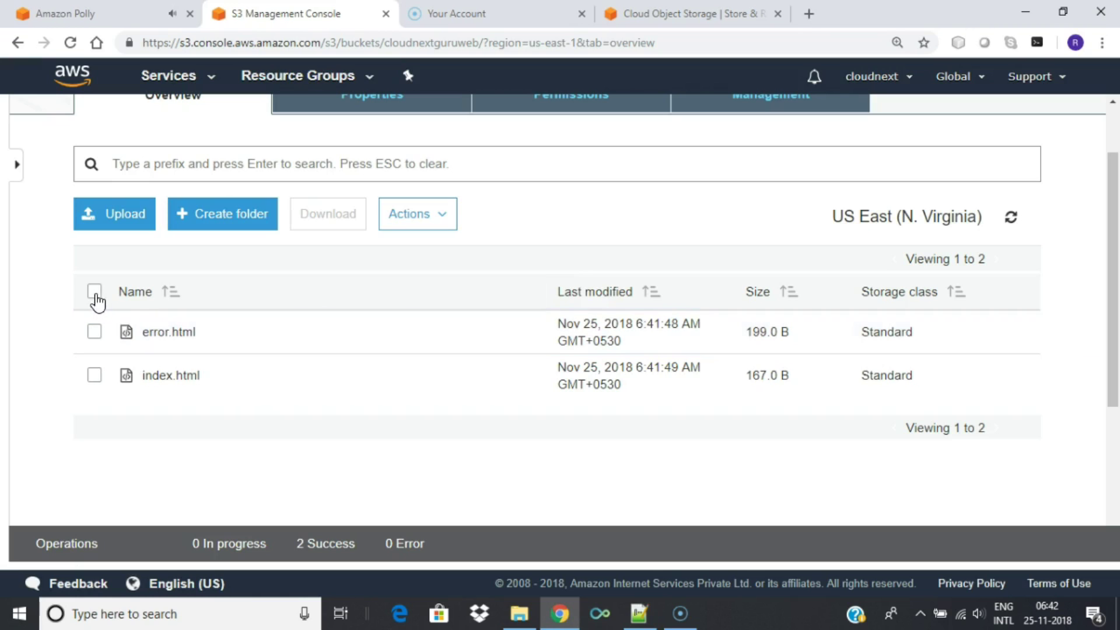
pyautogui.click(94, 292)
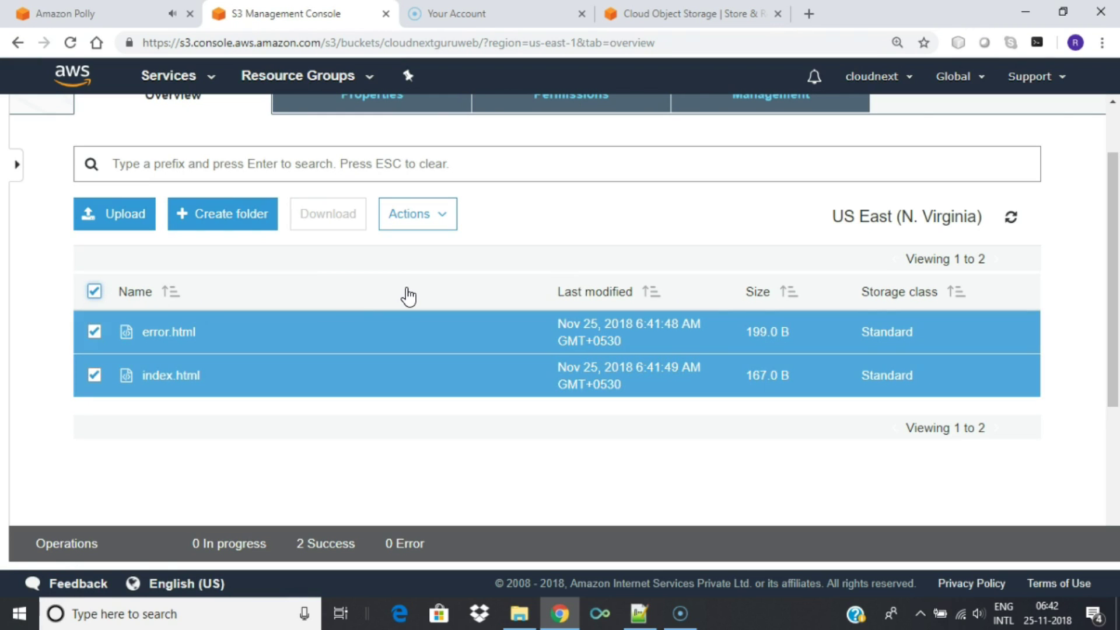
pyautogui.click(429, 217)
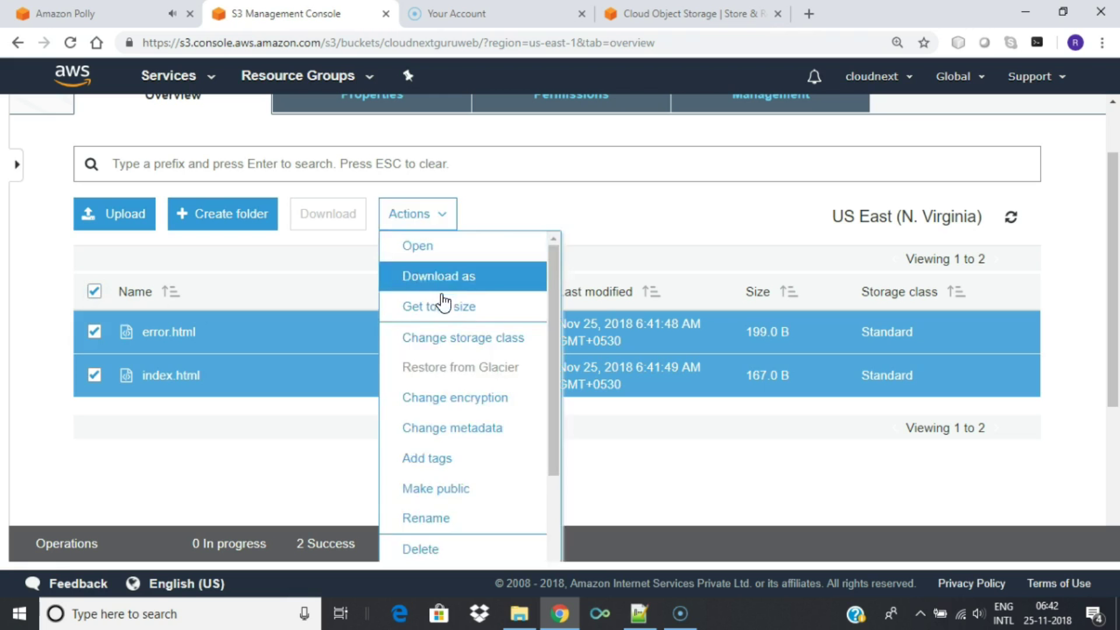
pyautogui.scroll(-3, 443, 301)
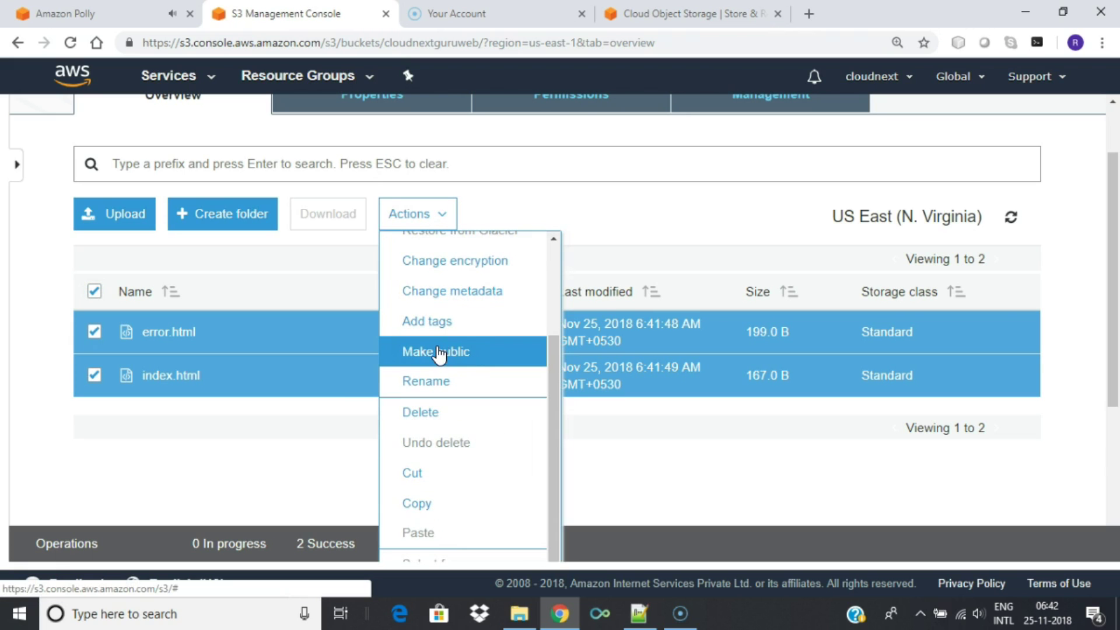
pyautogui.click(439, 352)
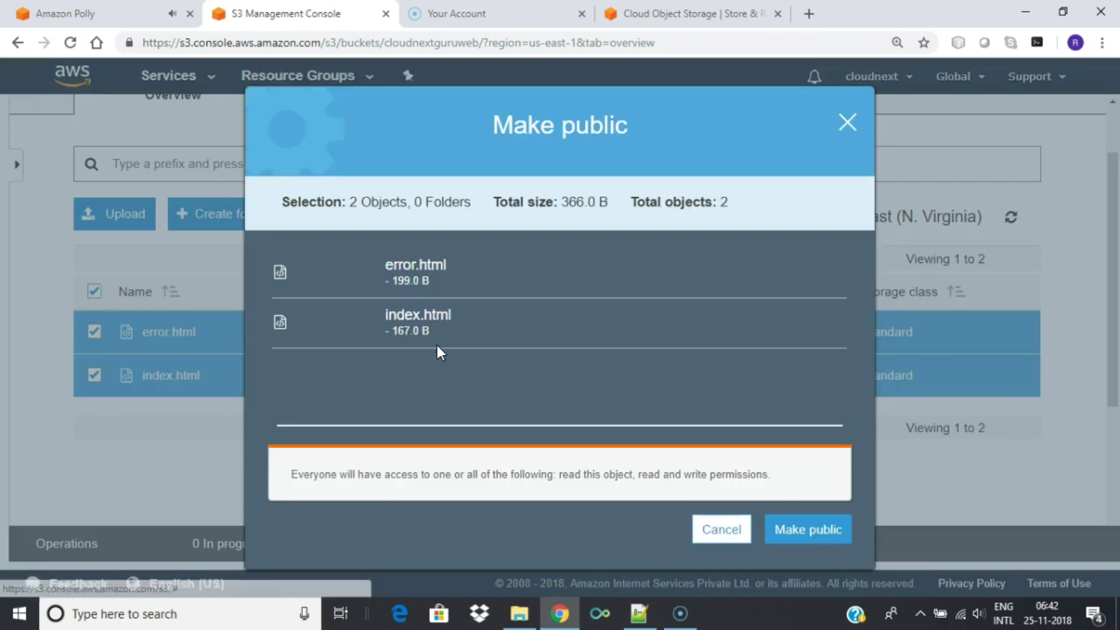
pyautogui.click(803, 532)
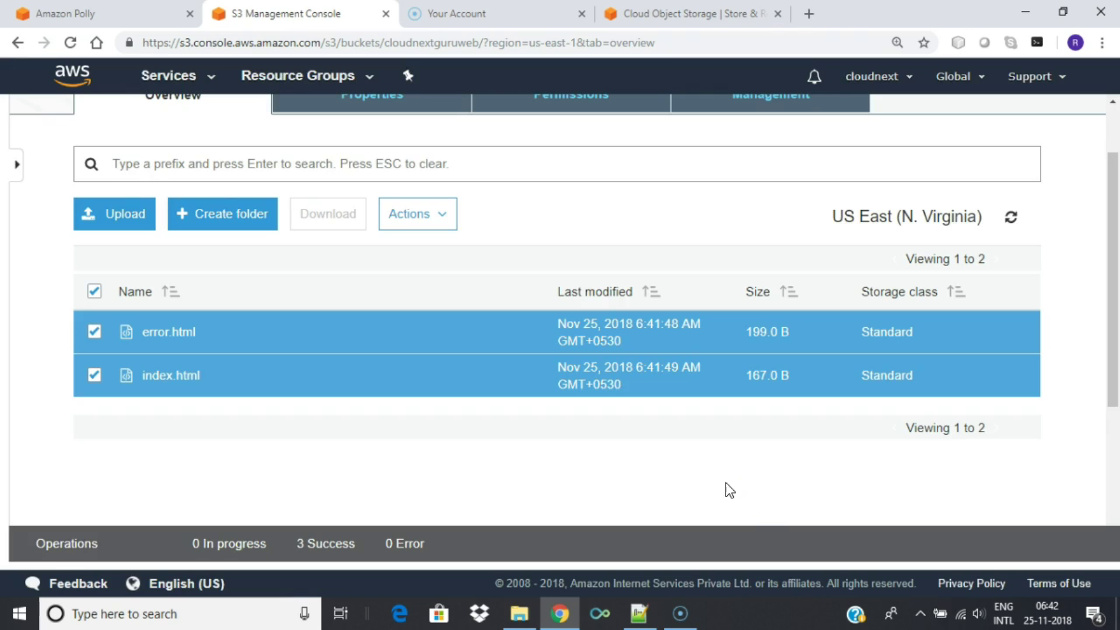
# Step: Copy the endpoint URL from the bucket's static website hosting properties and load it in a new browser tab
pyautogui.scroll(3, 535, 450)
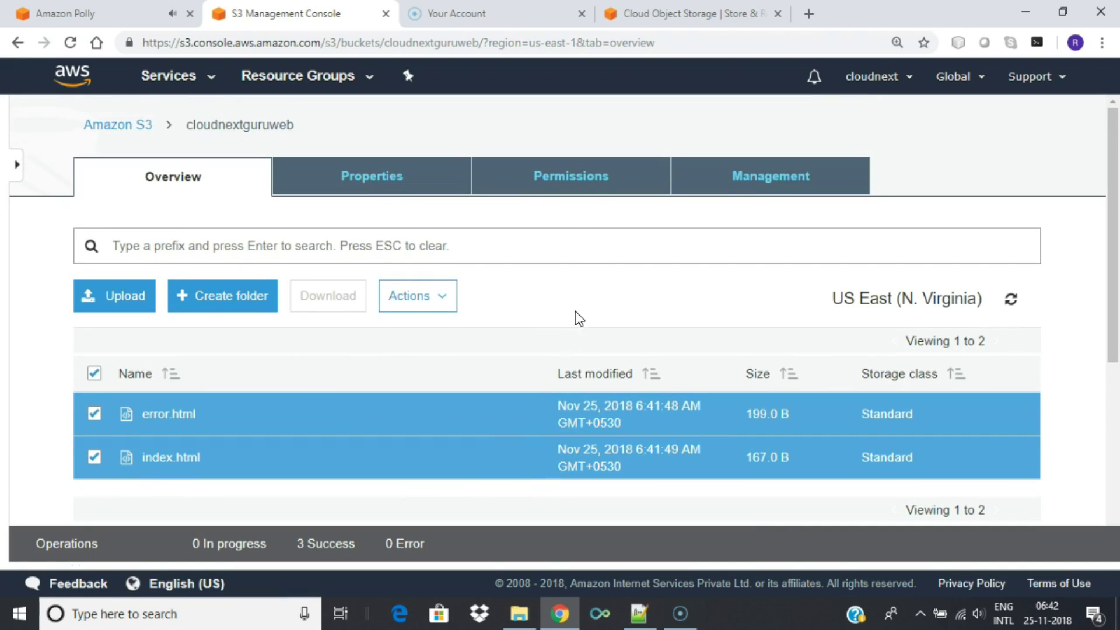
pyautogui.click(373, 176)
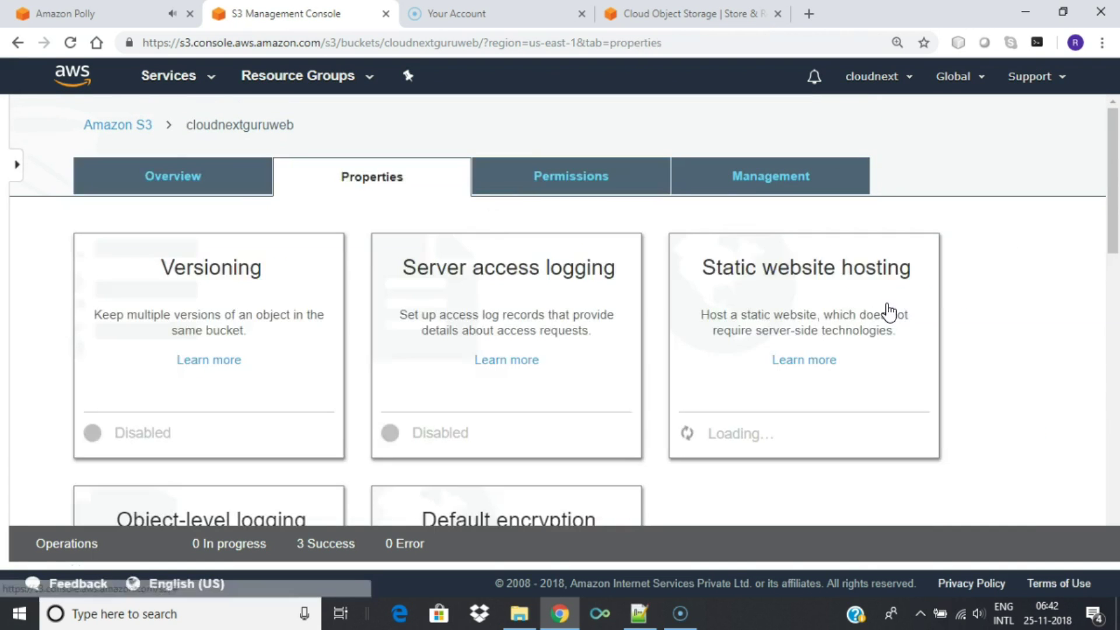
pyautogui.click(807, 288)
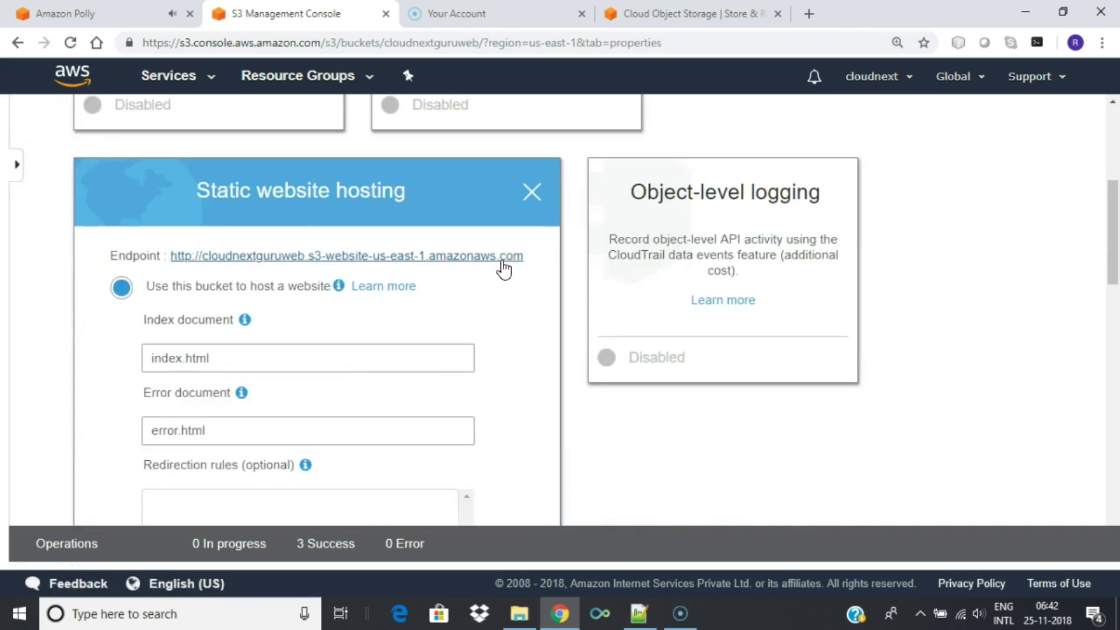
pyautogui.moveTo(525, 257); pyautogui.dragTo(174, 255)
pyautogui.hotkey('ctrl', 'c')
pyautogui.click(808, 13)
pyautogui.hotkey('ctrl', 'v')
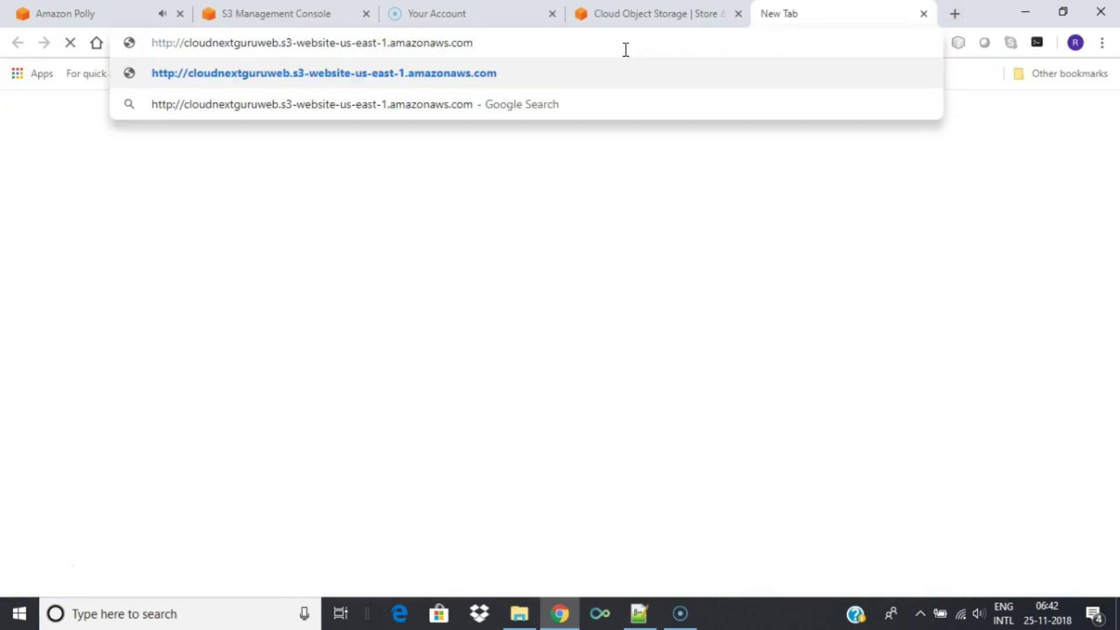
pyautogui.press('Return')
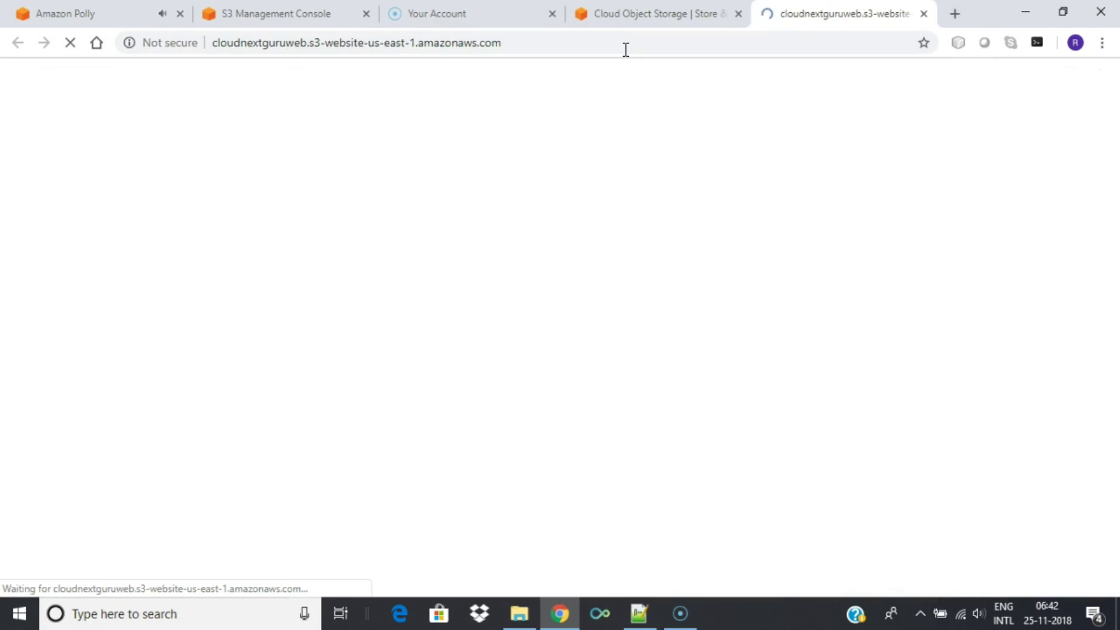
# Step: Test the site's error page by requesting the nonexistent path /abc.html on the website endpoint
pyautogui.click(528, 42)
pyautogui.click(532, 42)
pyautogui.click(534, 41)
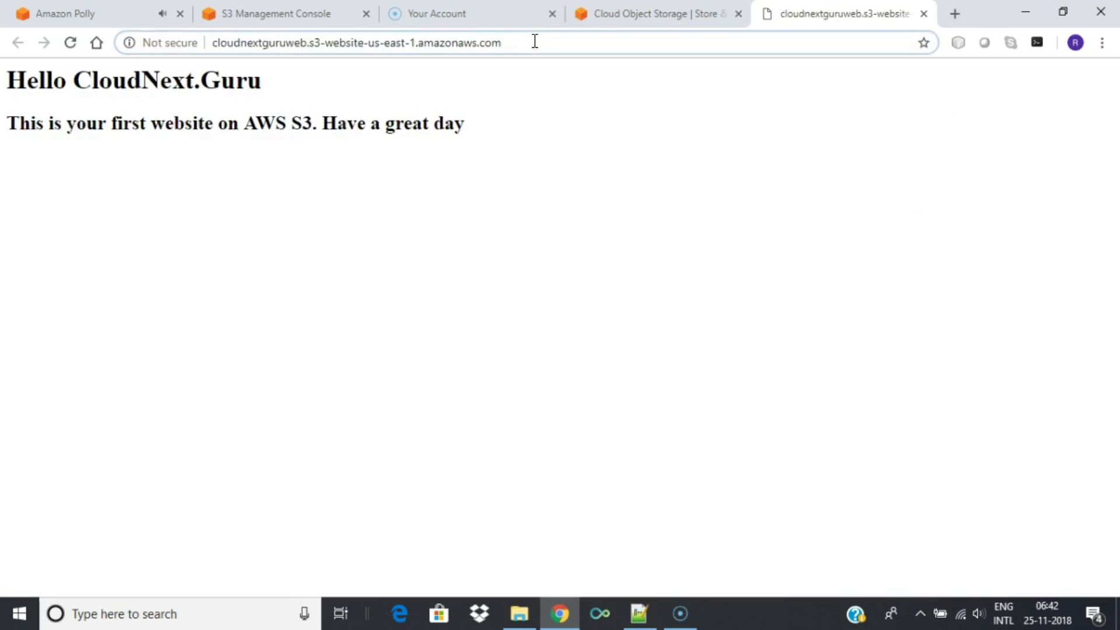
pyautogui.write('/abc')
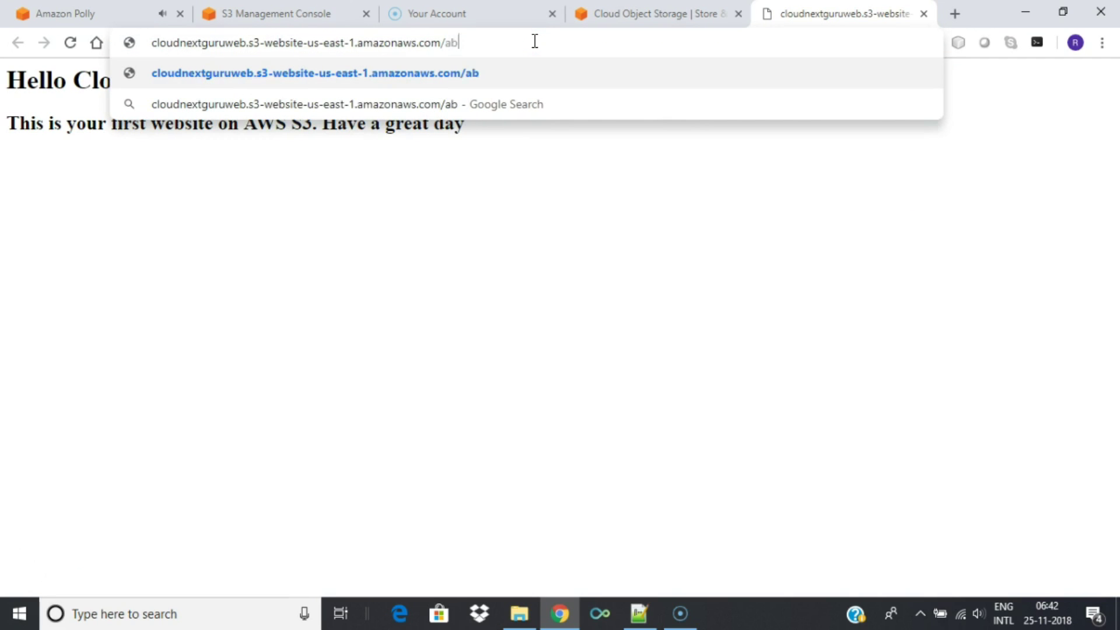
pyautogui.press('BackSpace')
pyautogui.write('c.h')
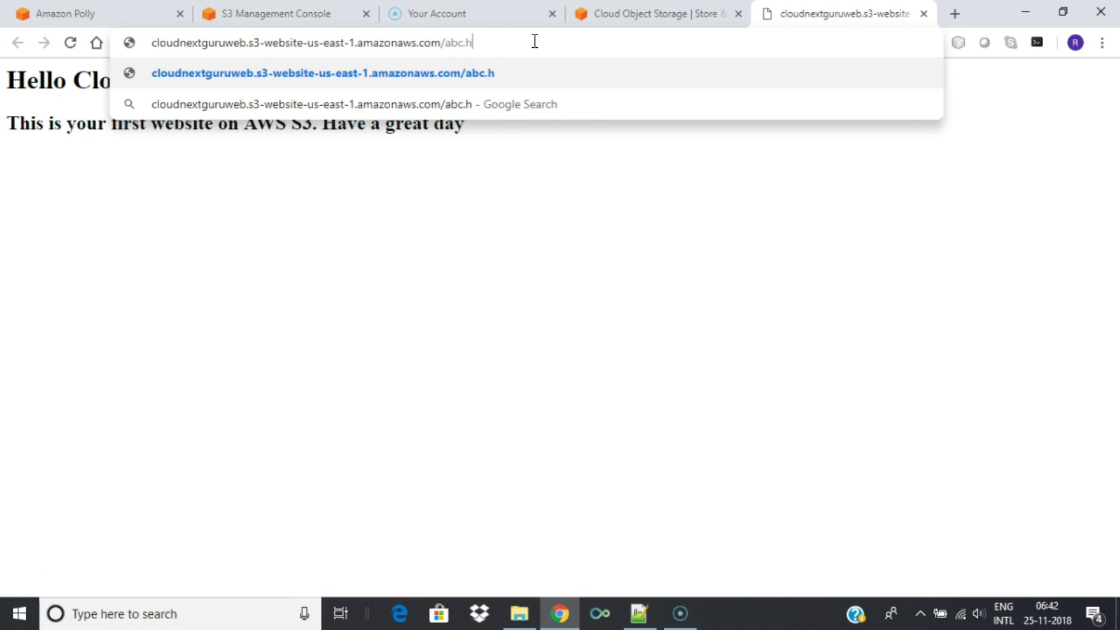
pyautogui.write('tml')
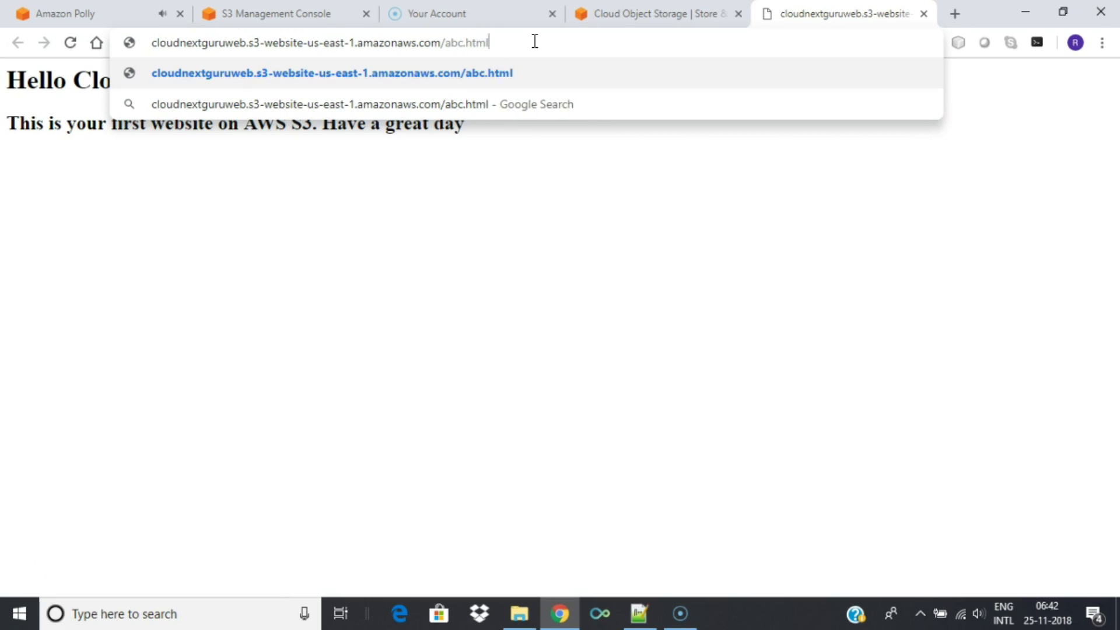
pyautogui.press('Return')
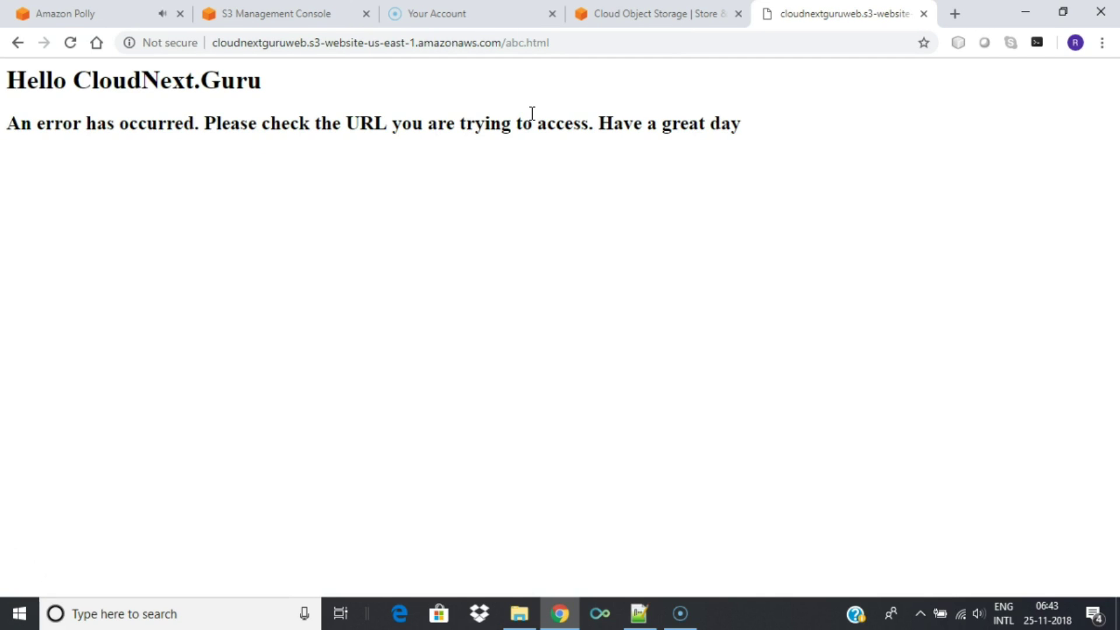
# Step: Remove /abc.html from the address and load the website's root URL again
pyautogui.click(569, 43)
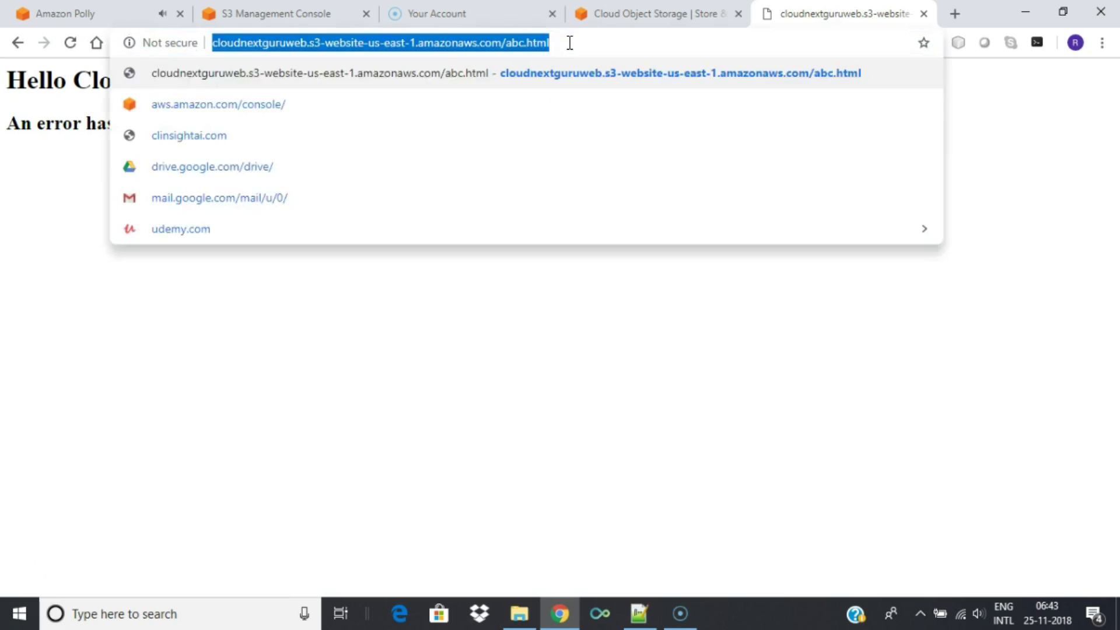
pyautogui.click(570, 43)
pyautogui.press('BackSpace')
pyautogui.press('BackSpace')
pyautogui.press('BackSpace')
pyautogui.press('BackSpace')
pyautogui.press('BackSpace')
pyautogui.press('BackSpace')
pyautogui.press('BackSpace')
pyautogui.press('BackSpace')
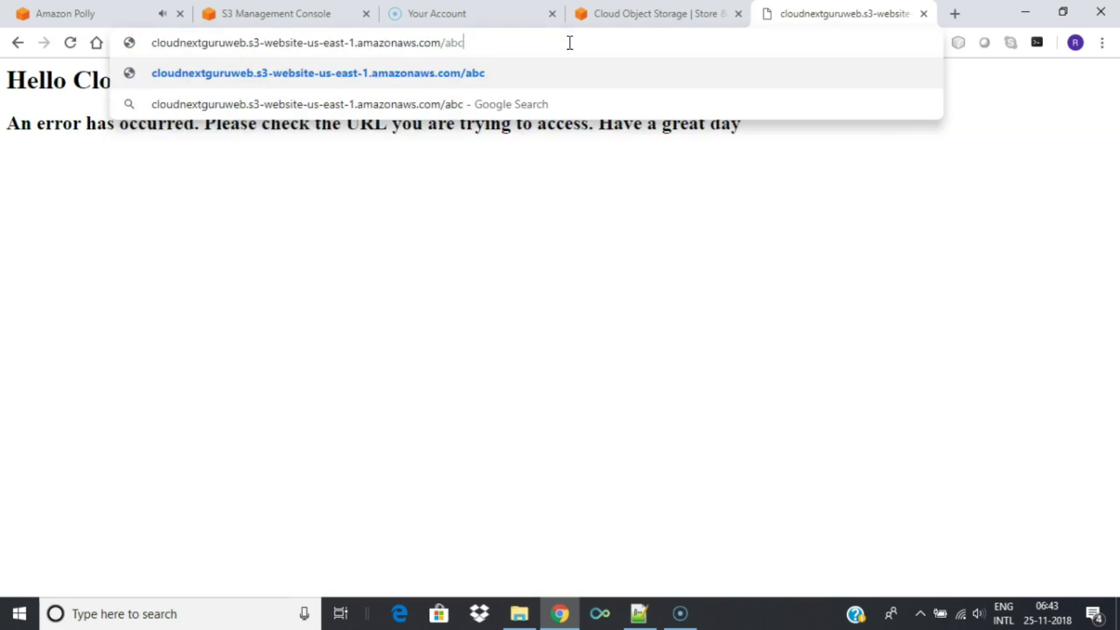
pyautogui.press('BackSpace')
pyautogui.press('Return')
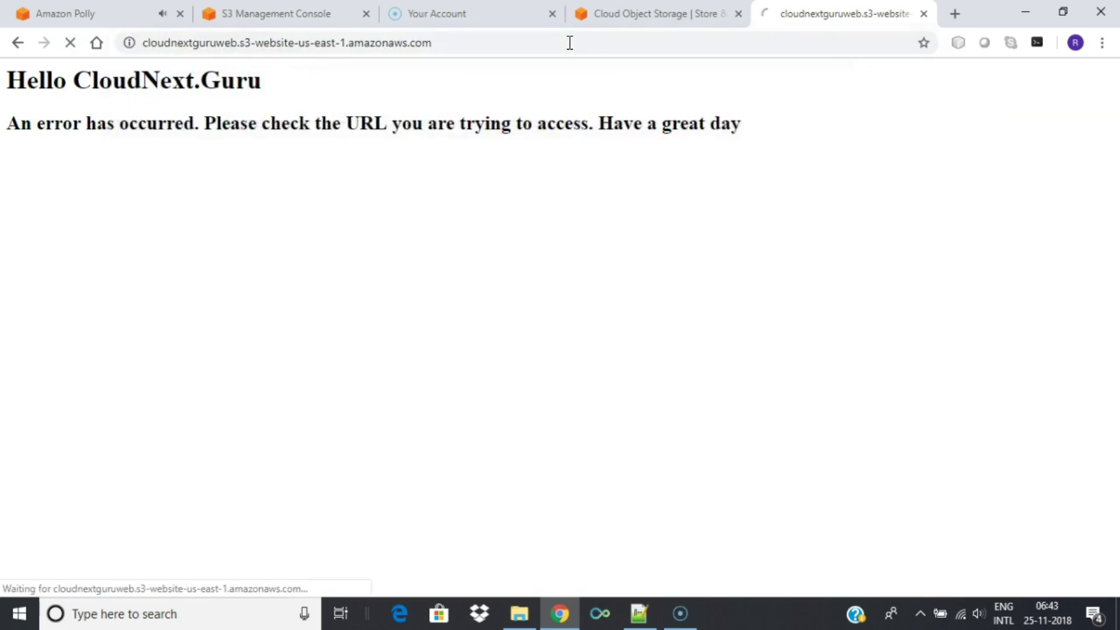